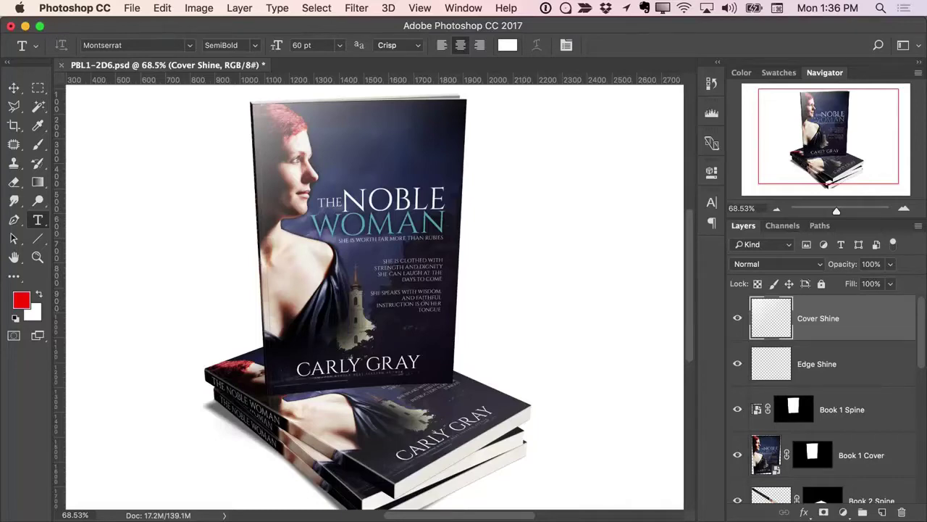
- Switch from the finished Noble Woman paperback mockup to Adobe Bridge
key(super+Tab)
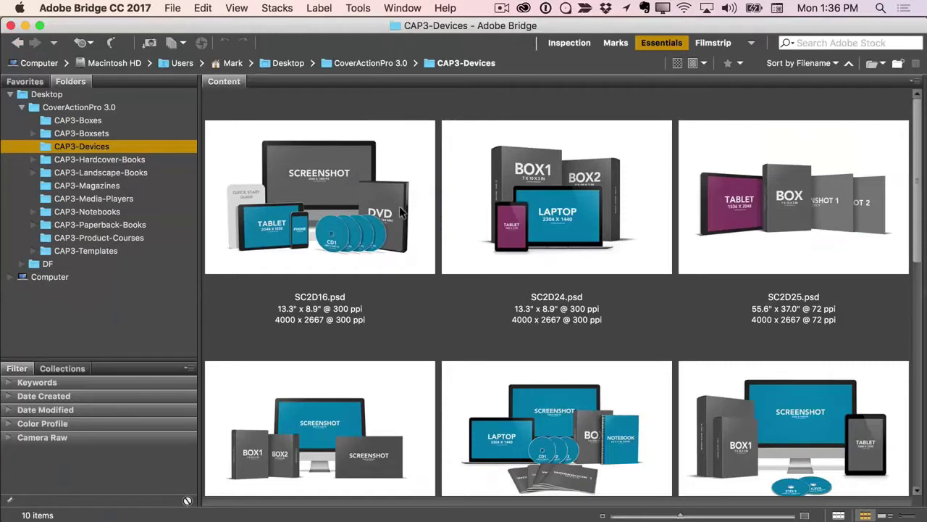
- Browse CAP3-Boxes, Boxsets, Devices and the 6 x 9, 8 x 10 and 5 x 8 in hardcover mockups
click(81, 121)
click(82, 134)
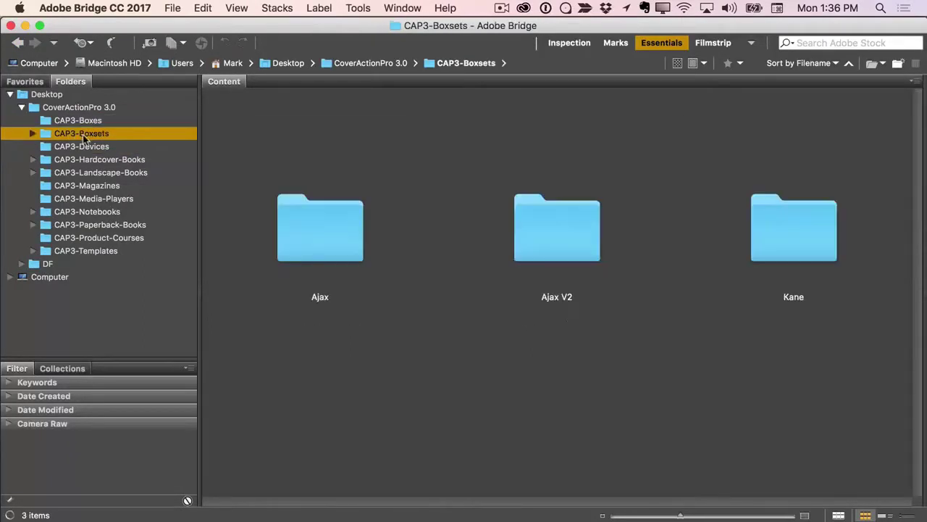
click(84, 147)
click(83, 161)
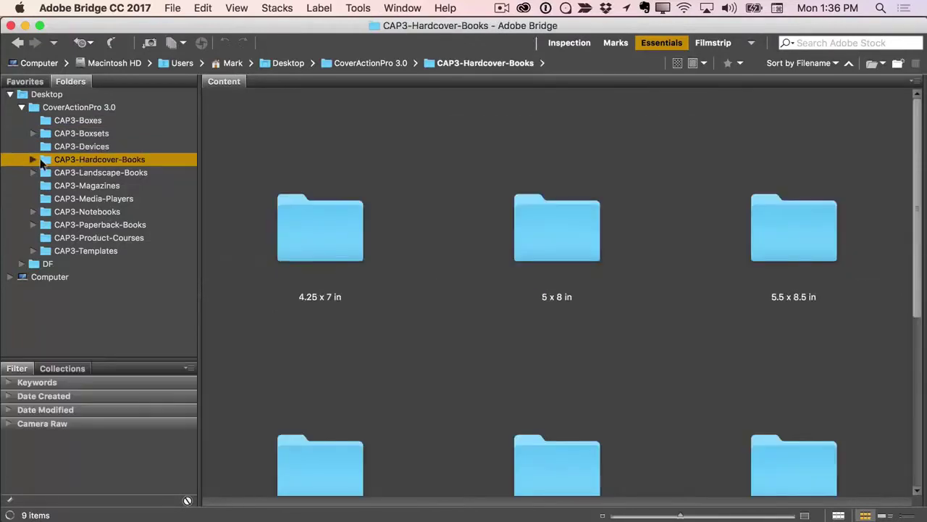
click(33, 160)
click(79, 224)
click(81, 250)
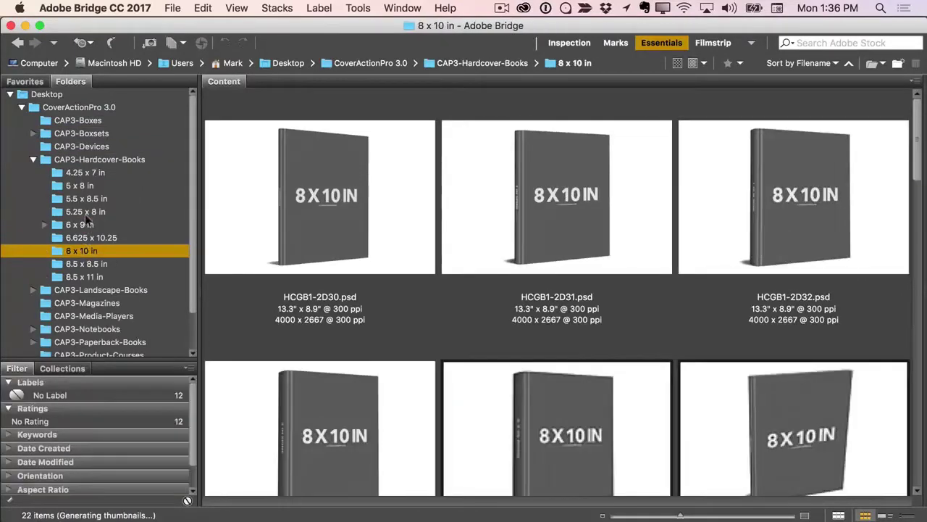
click(77, 185)
click(34, 160)
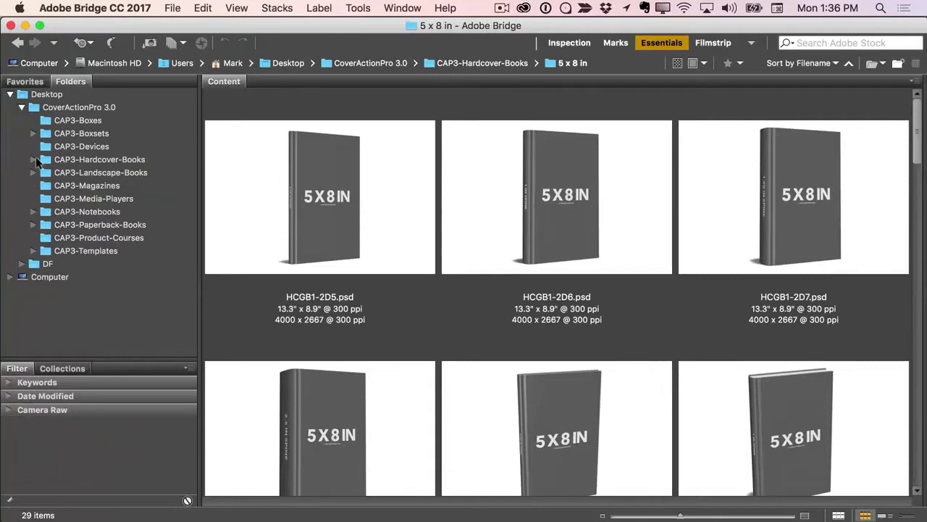
click(34, 160)
click(34, 160)
- Browse the landscape book sizes: 9 x 7, 10 x 8, 11 x 8.5, 12 x 9 in, A5 and A4
click(33, 173)
click(73, 186)
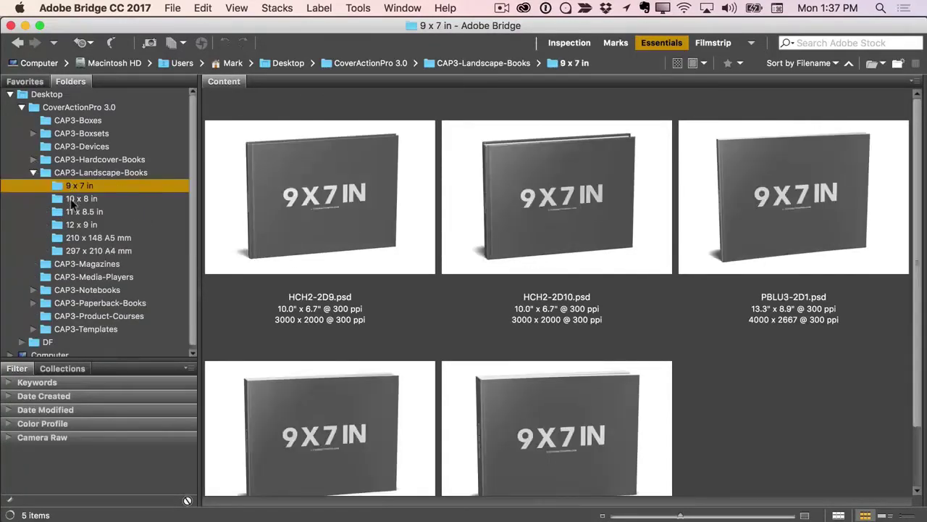
click(71, 201)
click(74, 211)
click(74, 226)
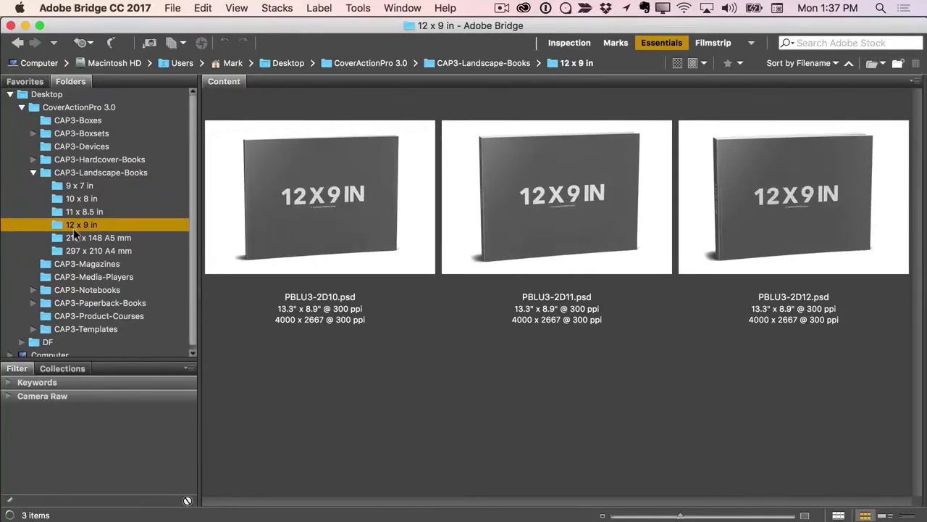
click(75, 238)
click(76, 251)
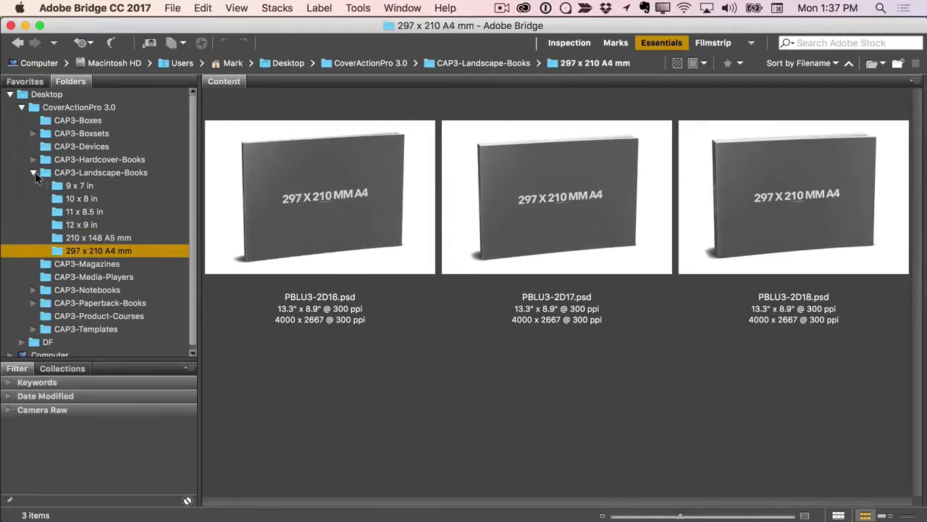
click(33, 173)
- Browse magazine, media player, notebook and paperback mockups, ending on CAP3-Product-Courses
click(68, 185)
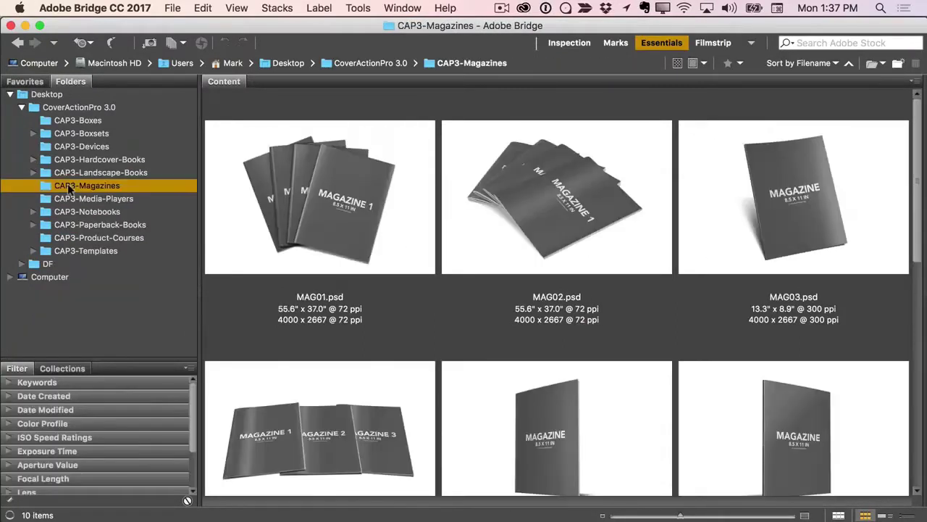
click(71, 197)
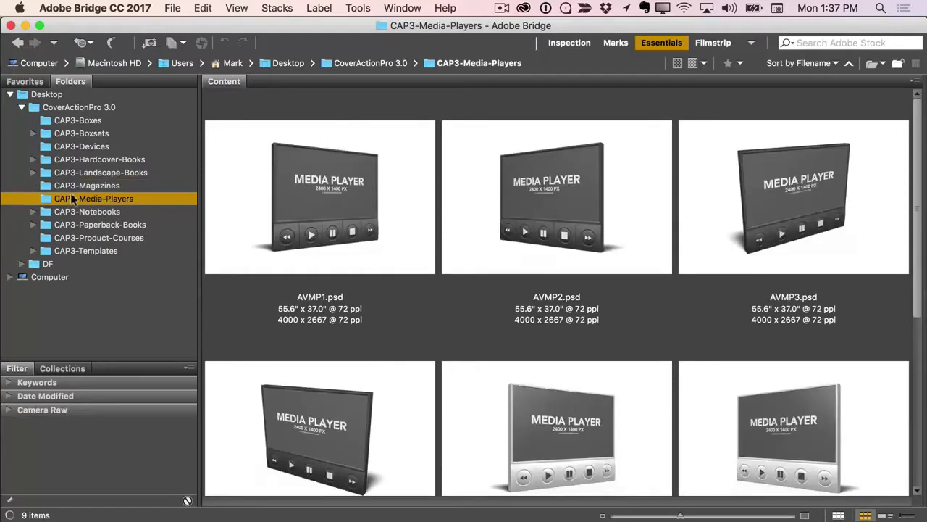
click(67, 212)
click(33, 212)
click(58, 226)
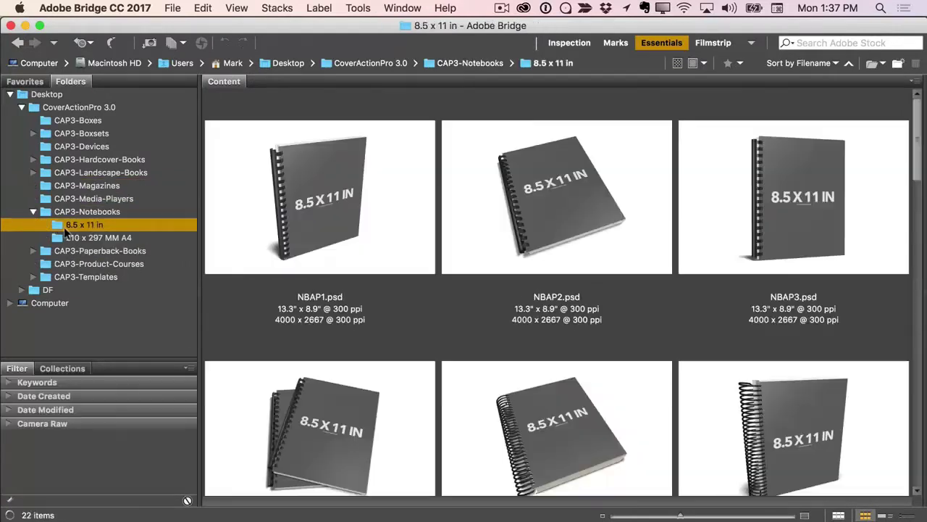
click(65, 251)
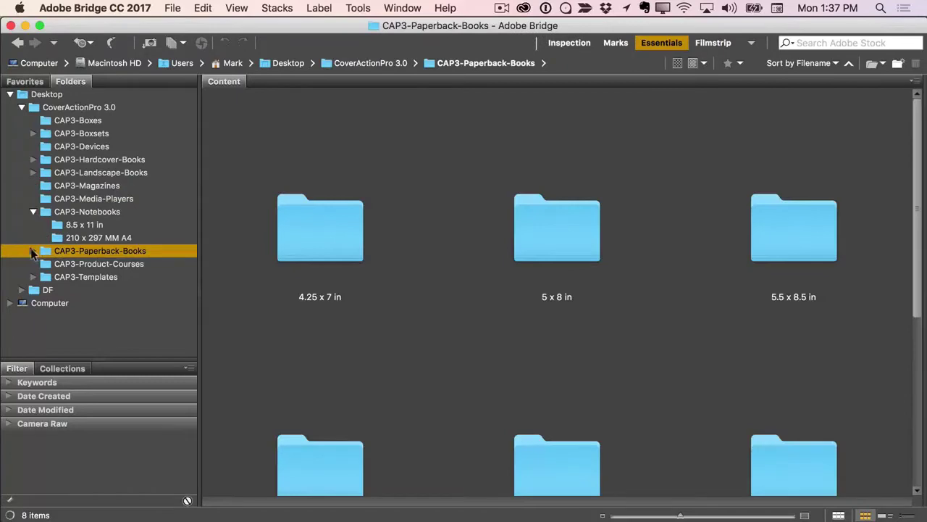
click(33, 251)
click(80, 274)
click(80, 324)
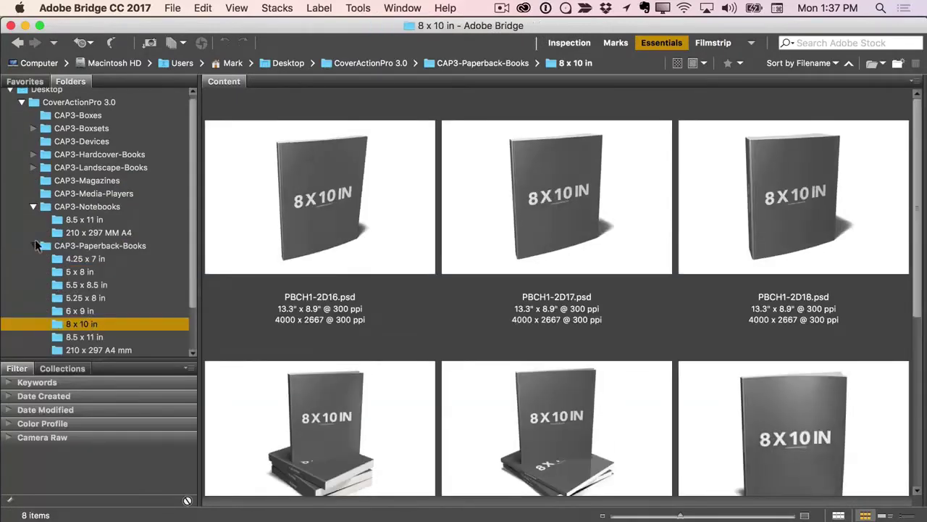
click(35, 245)
click(78, 266)
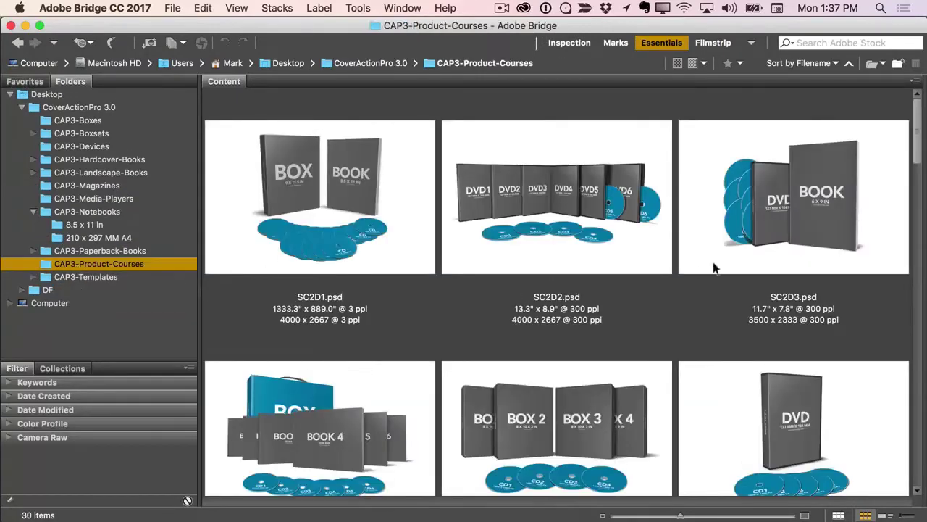
drag(917, 138, 886, 109)
click(32, 211)
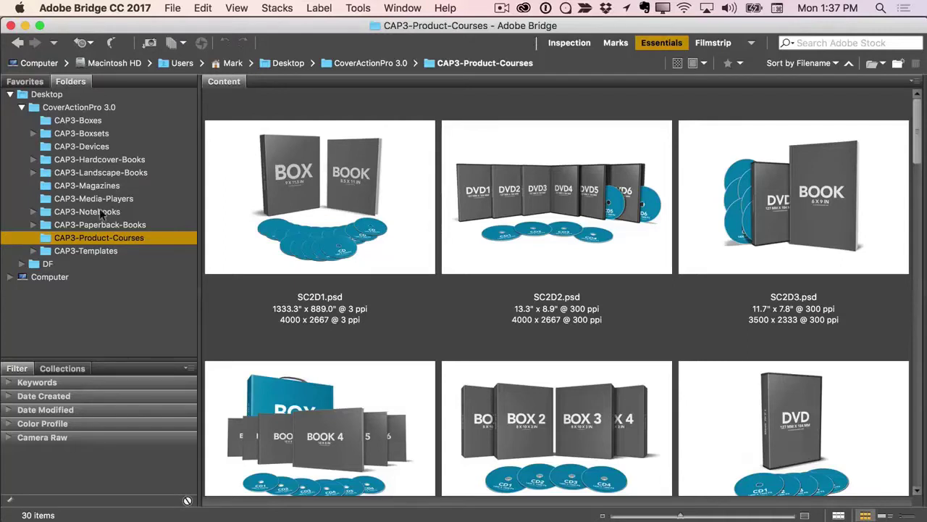
- Open T48-6X9-PublicSpeaking.psd from CAP3-Templates in Photoshop CC 2017
click(71, 249)
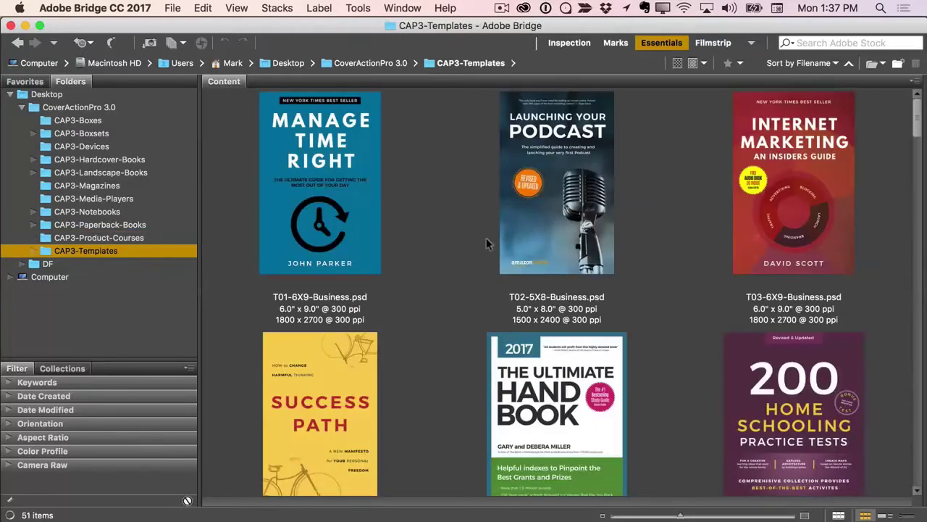
drag(915, 116, 918, 444)
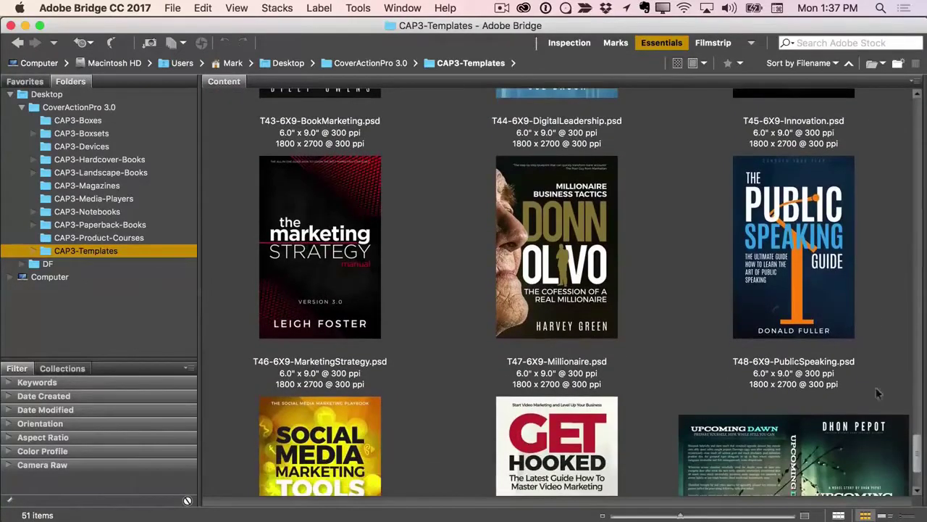
click(781, 233)
right_click(774, 210)
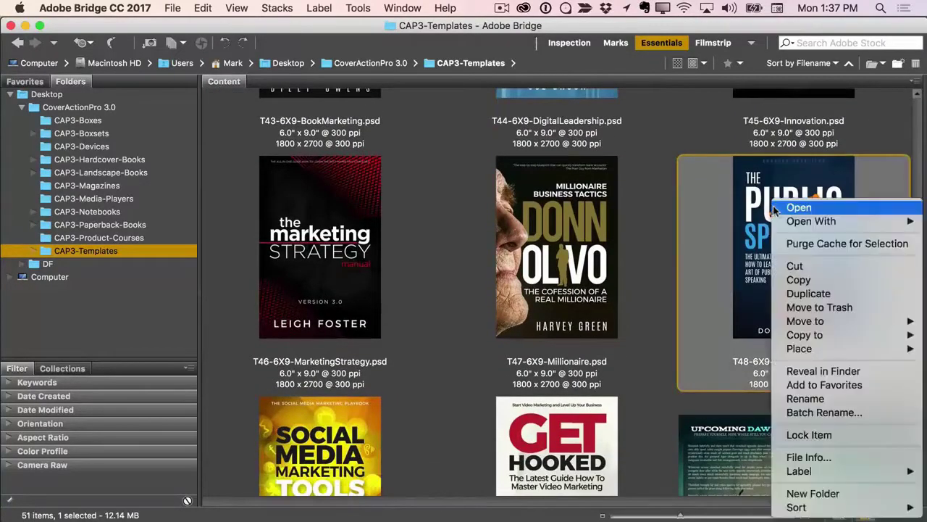
mouse_move(808, 221)
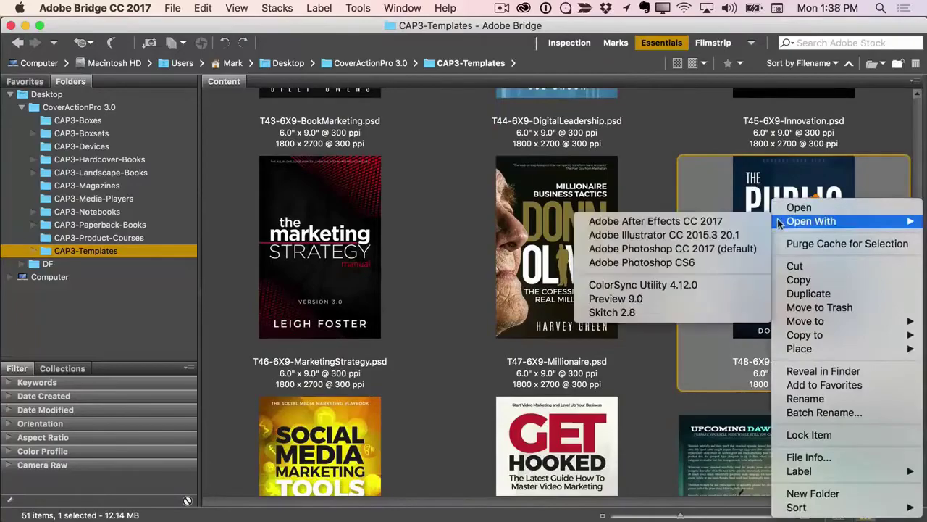
click(661, 248)
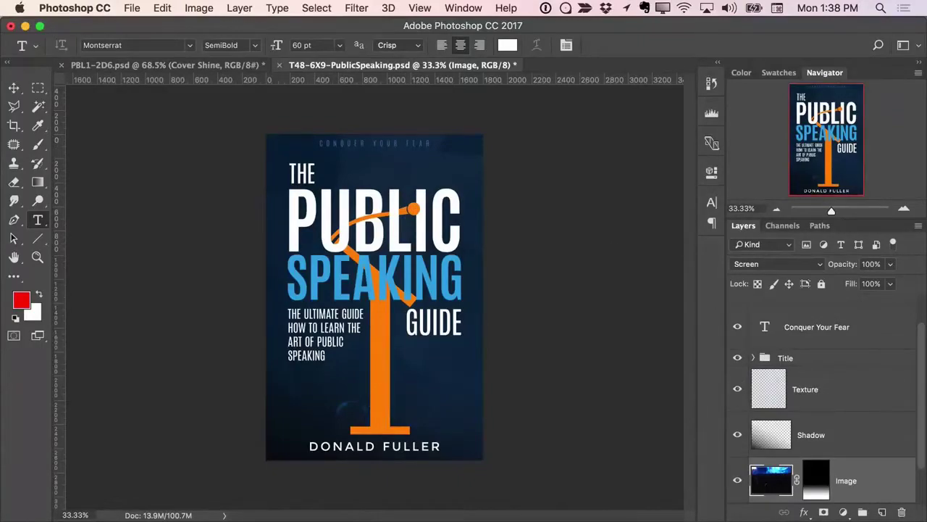
- In Bridge, browse the 4.25 x 7, 5 x 8 and 6 x 9 in paperback mockup folders
key(super+Tab)
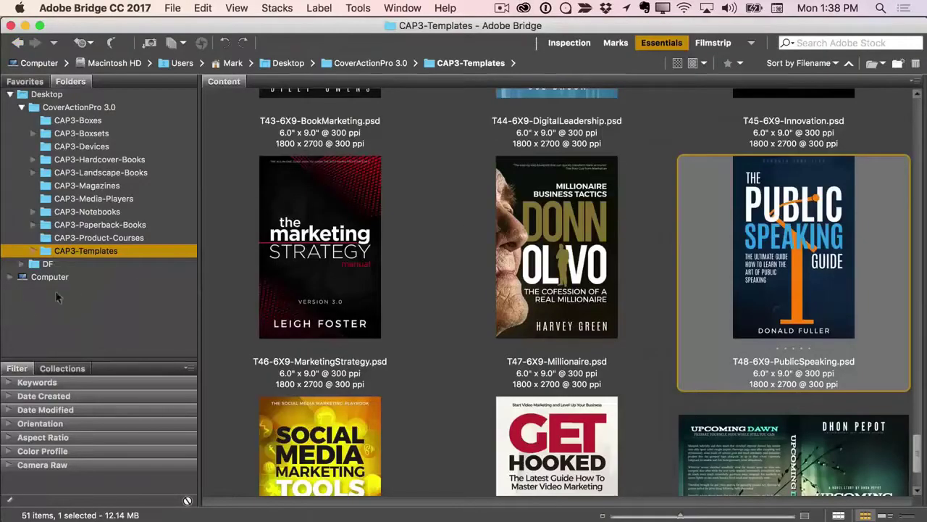
click(76, 225)
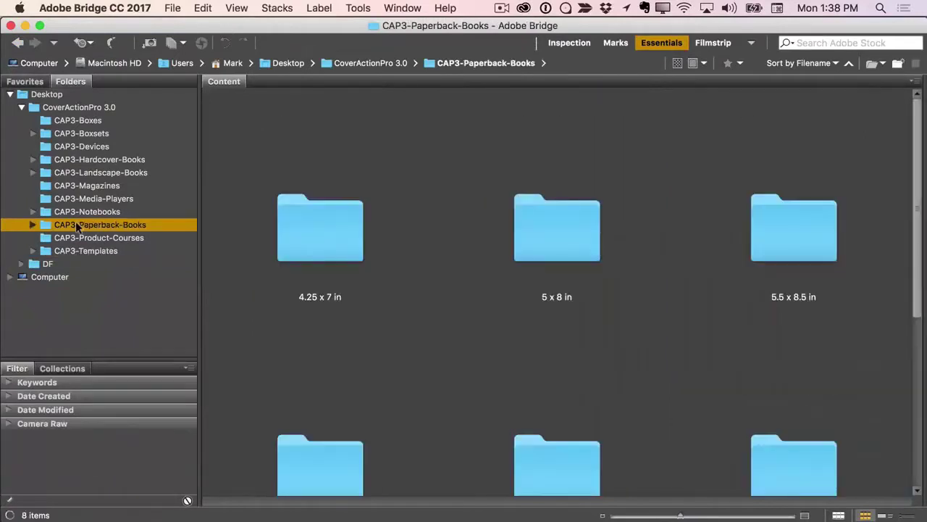
click(33, 226)
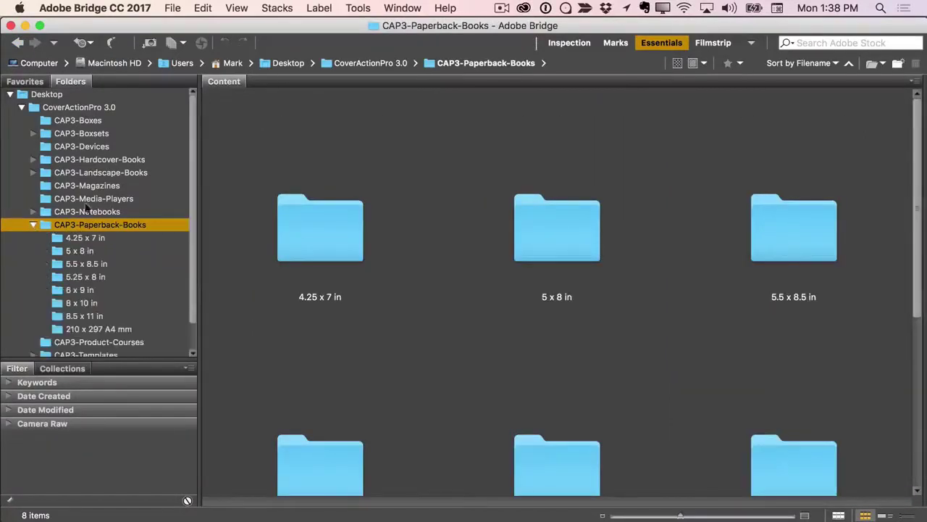
scroll(191, 154, down, 2)
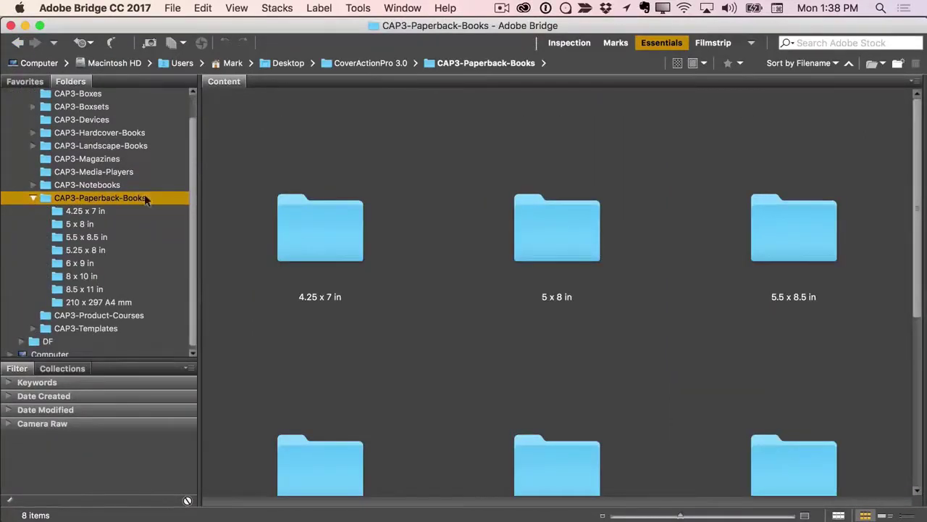
click(79, 210)
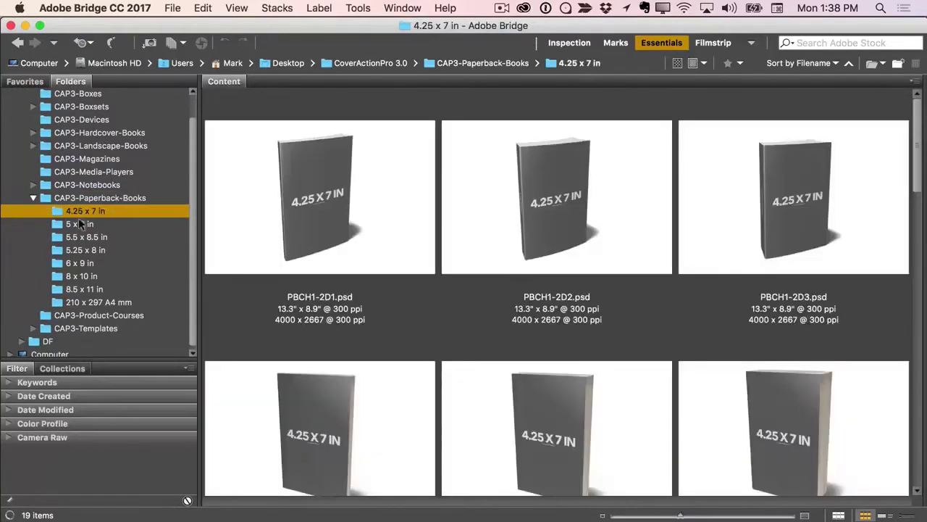
click(79, 224)
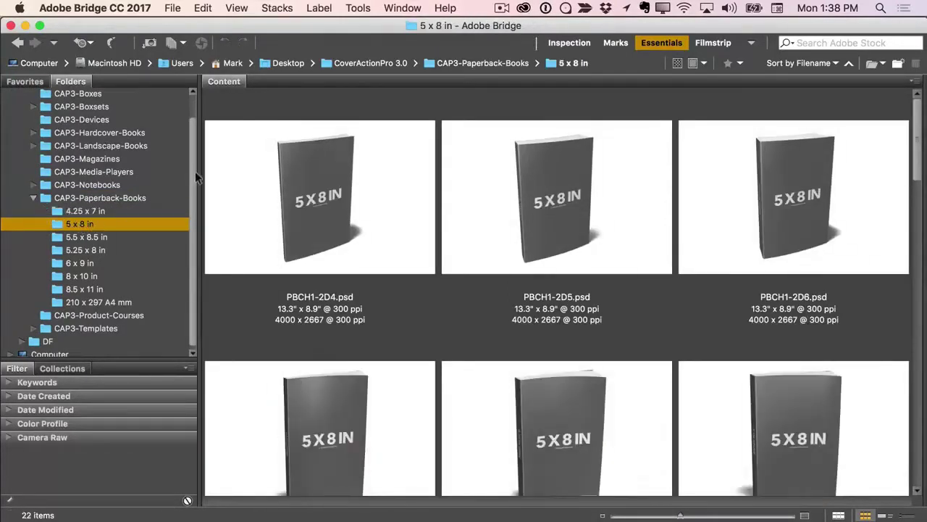
click(83, 263)
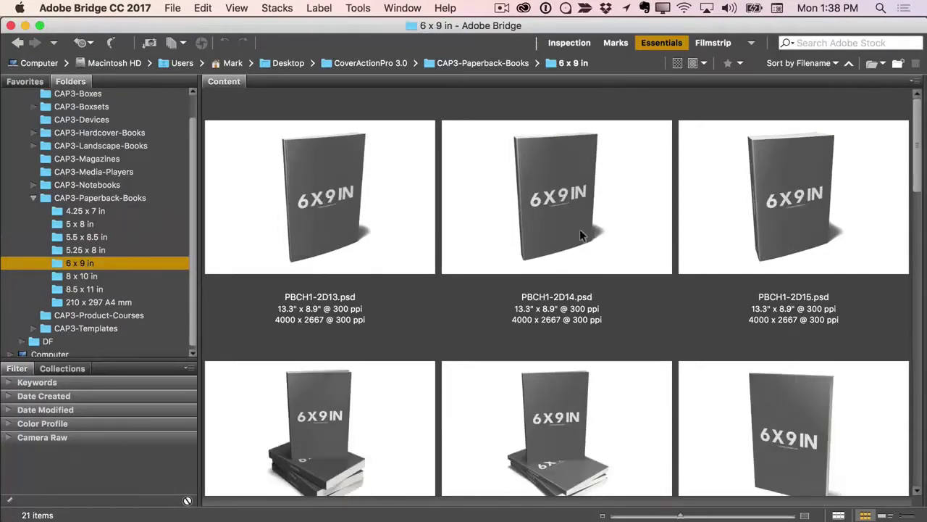
drag(915, 150, 884, 196)
- Open the PBTM1-2D18.psd paperback mockup in Photoshop CC 2017
click(386, 230)
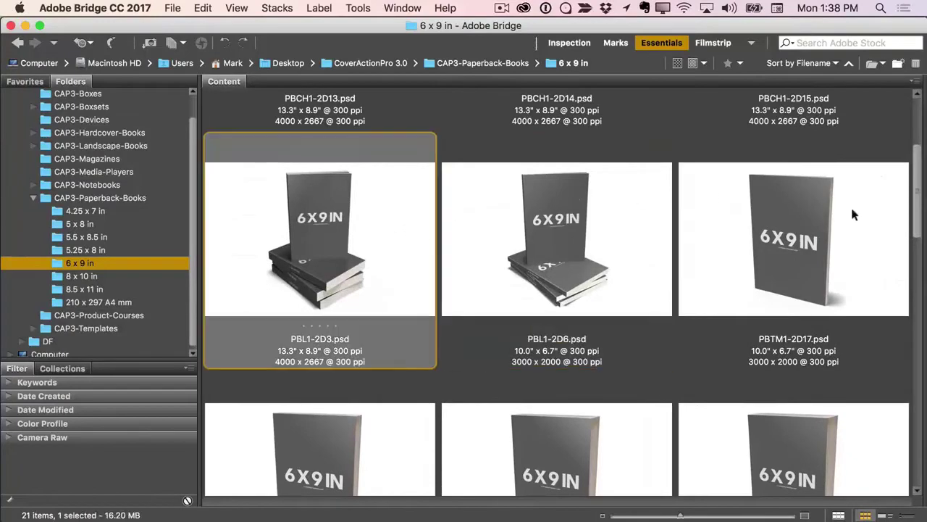
drag(917, 200, 911, 246)
click(355, 235)
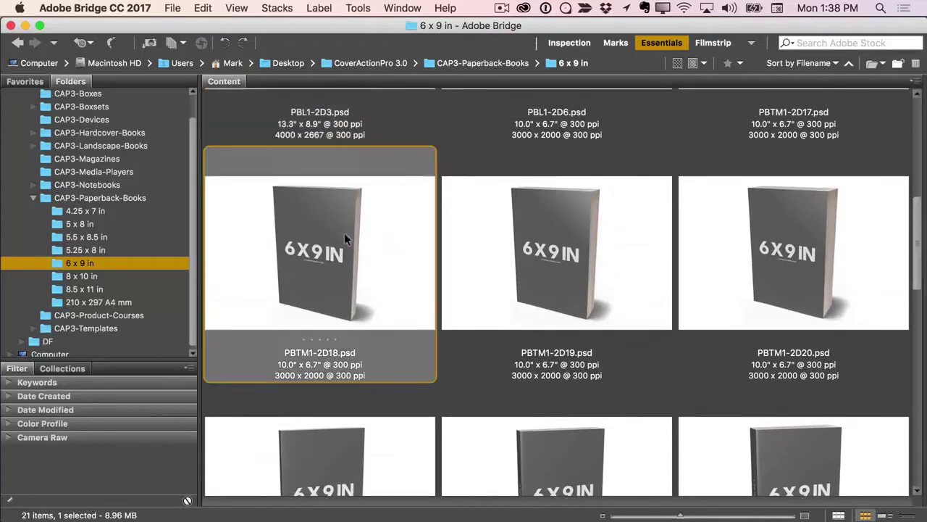
right_click(344, 233)
mouse_move(373, 227)
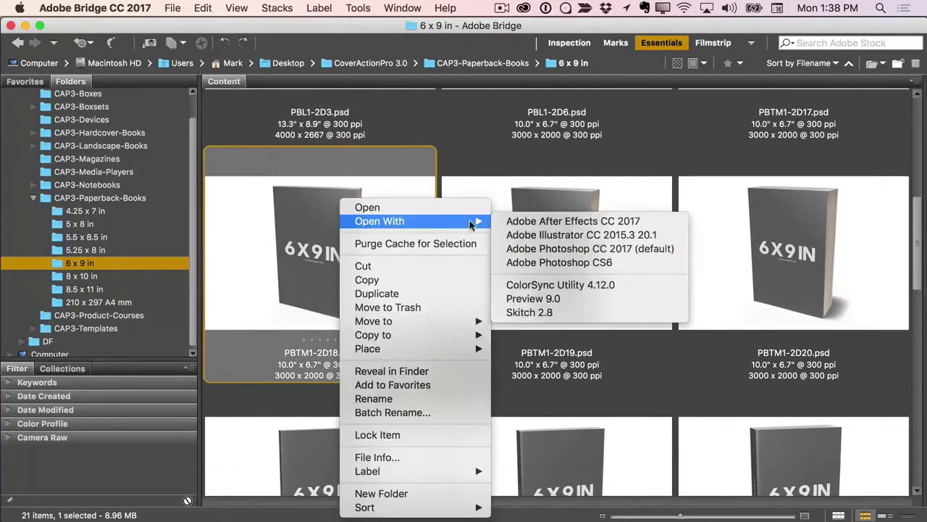
click(545, 245)
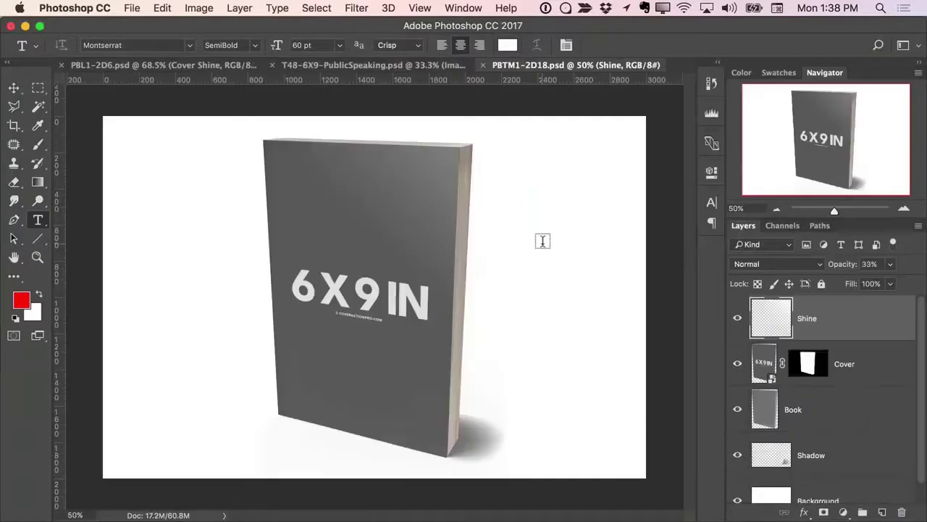
- Select all of the Public Speaking cover and copy it merged
click(404, 66)
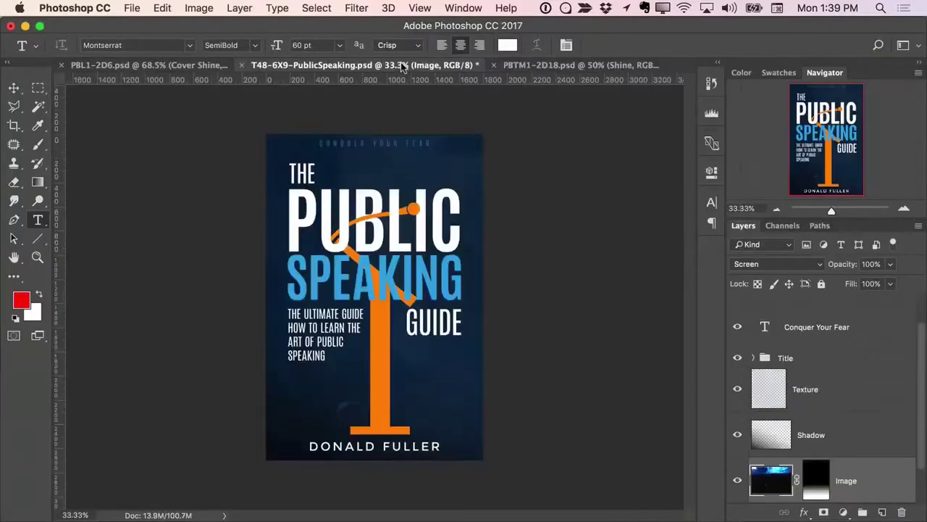
click(317, 7)
click(319, 26)
click(156, 7)
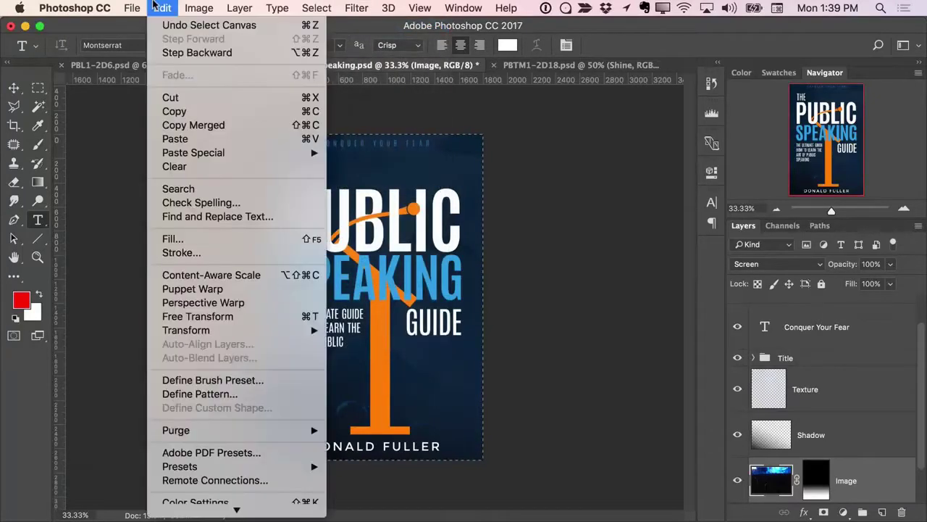
click(176, 111)
- Paste the cover into the PBTM1-2D18 mockup's Cover smart object and save it
click(535, 65)
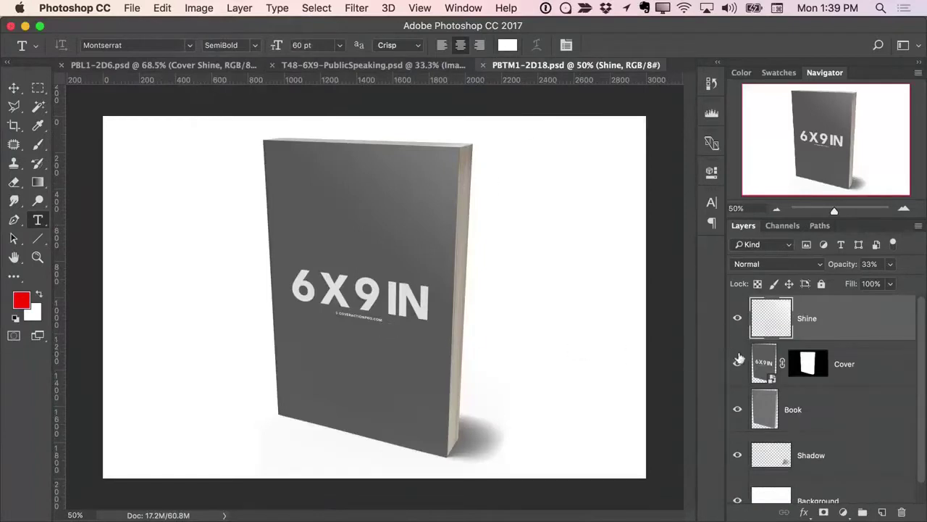
double_click(771, 379)
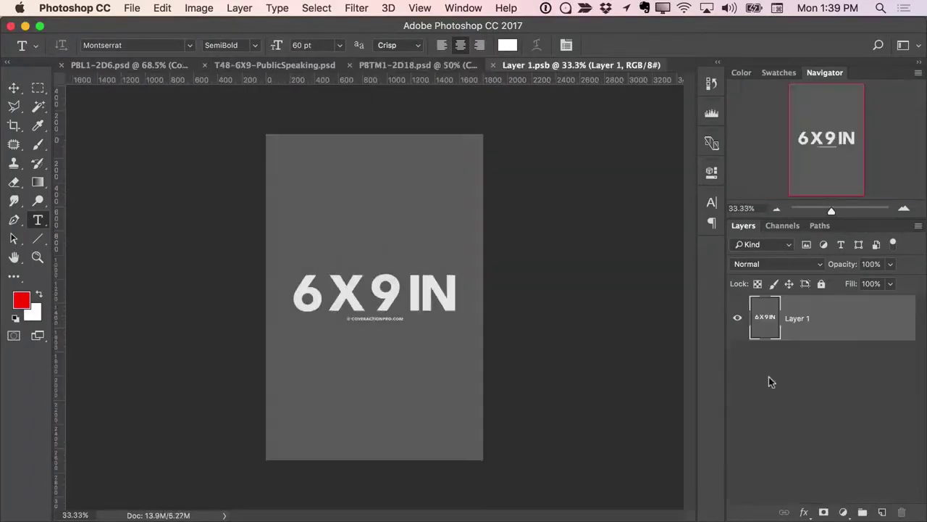
key(super+v)
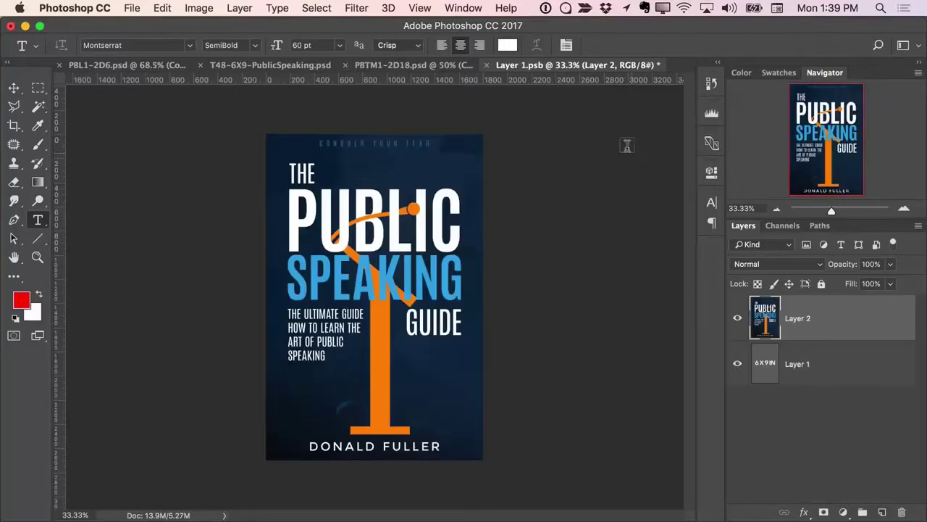
click(487, 68)
click(585, 205)
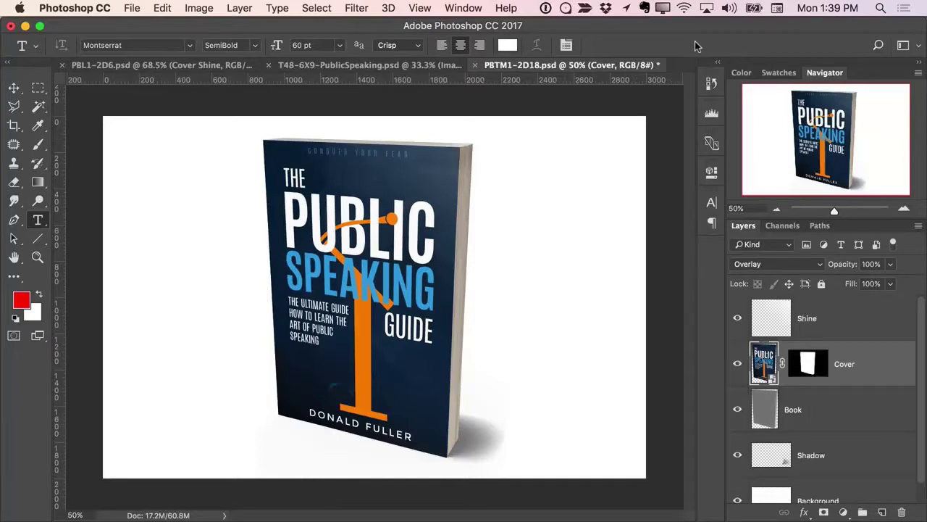
- Set the Shine layer's opacity to 100%
click(821, 321)
click(891, 264)
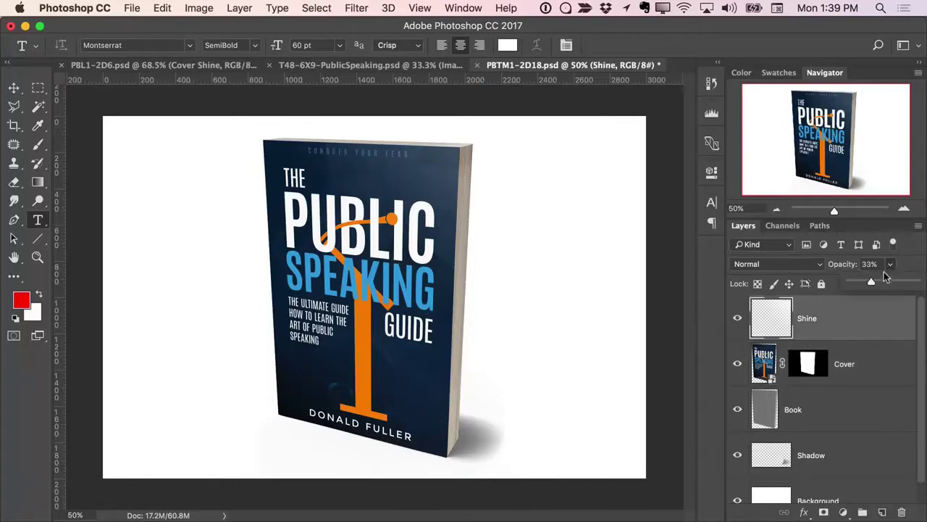
click(881, 281)
drag(881, 282, 916, 283)
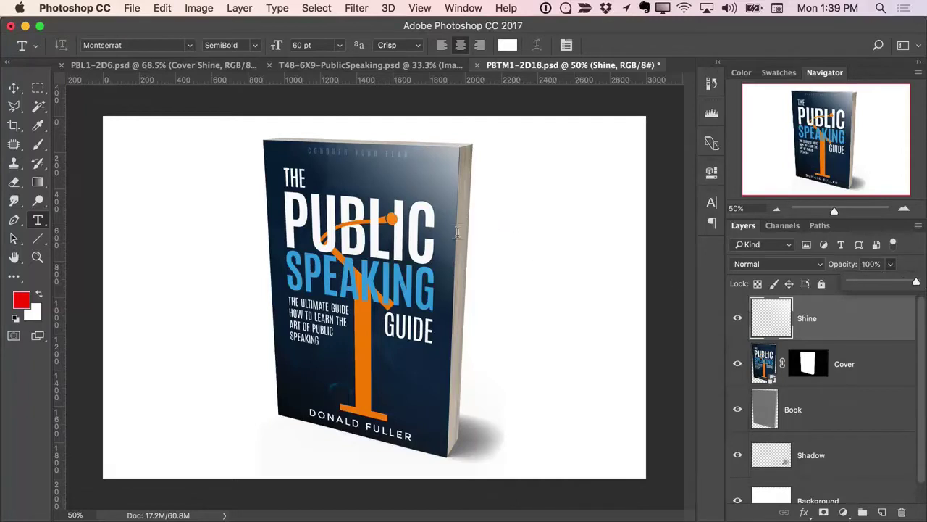
- Lower the Shadow layer's opacity to 73%
scroll(808, 442, down, 1)
click(808, 440)
click(737, 435)
click(738, 435)
click(890, 264)
drag(889, 282, 854, 285)
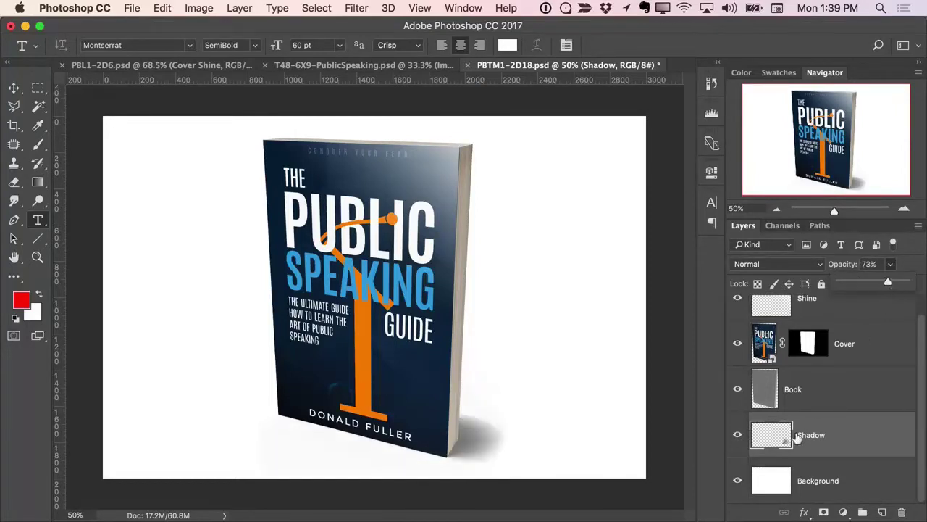
- Preview the book without shadow and white background, then restore both and return to Bridge
click(737, 435)
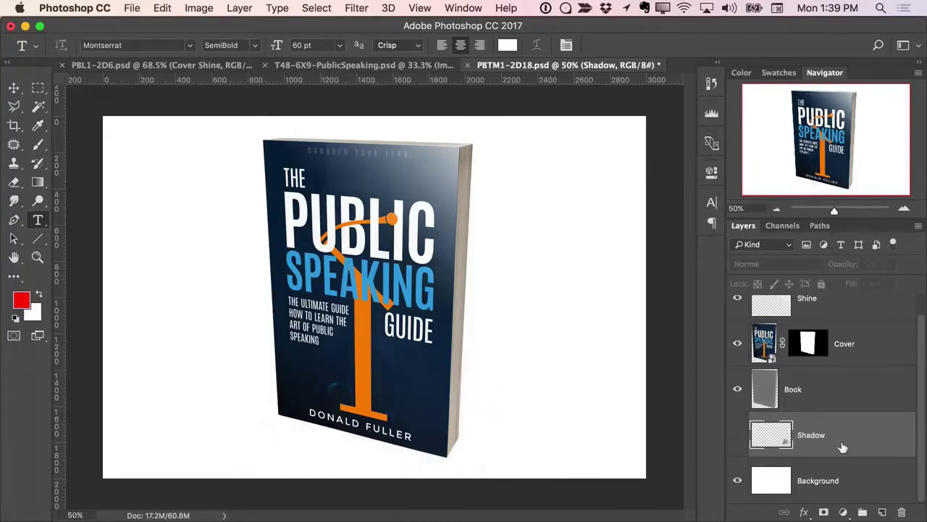
click(738, 480)
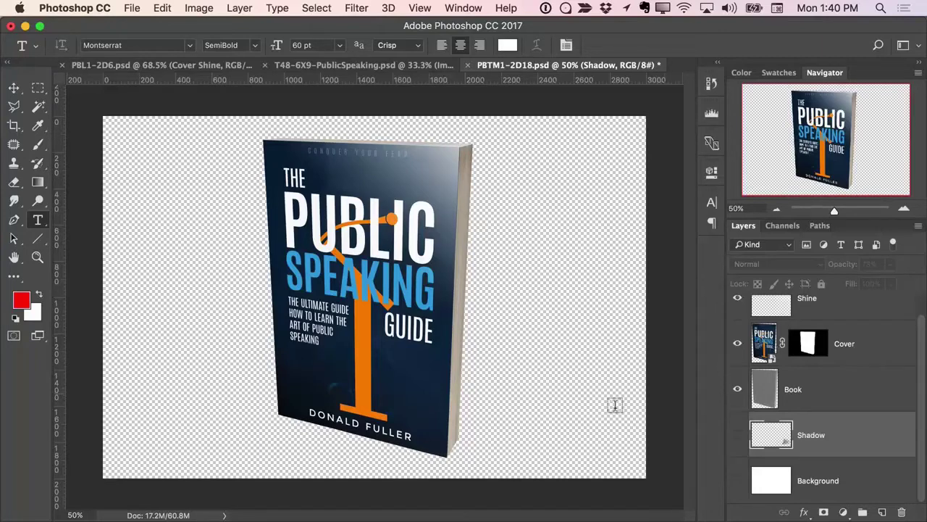
click(738, 434)
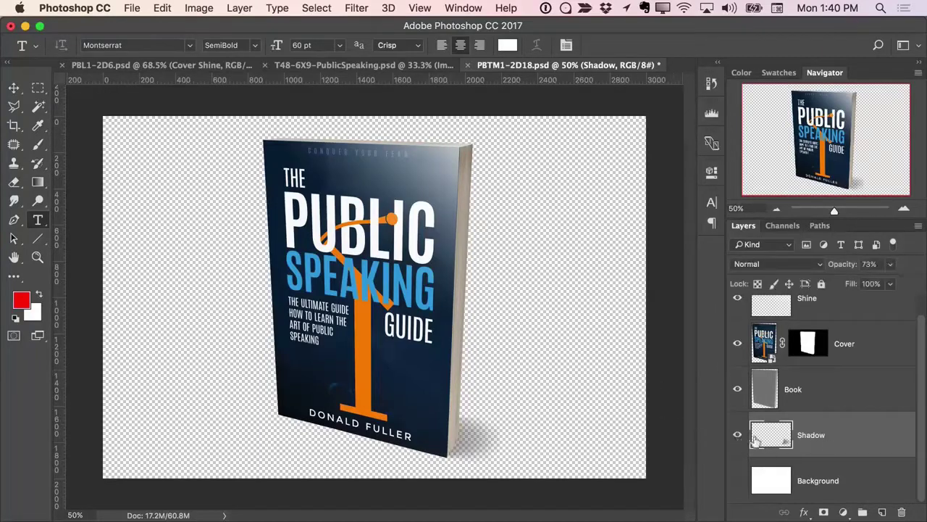
click(737, 481)
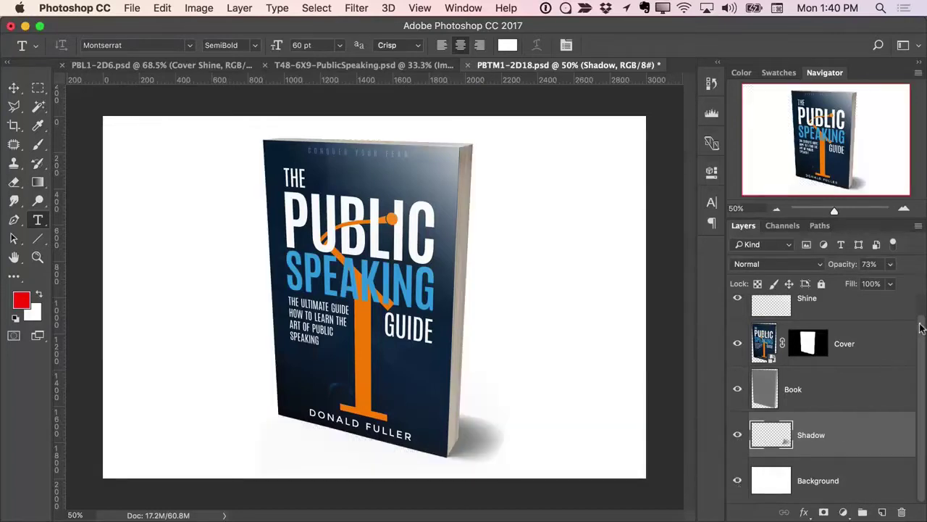
scroll(917, 329, up, 1)
drag(879, 217, 878, 200)
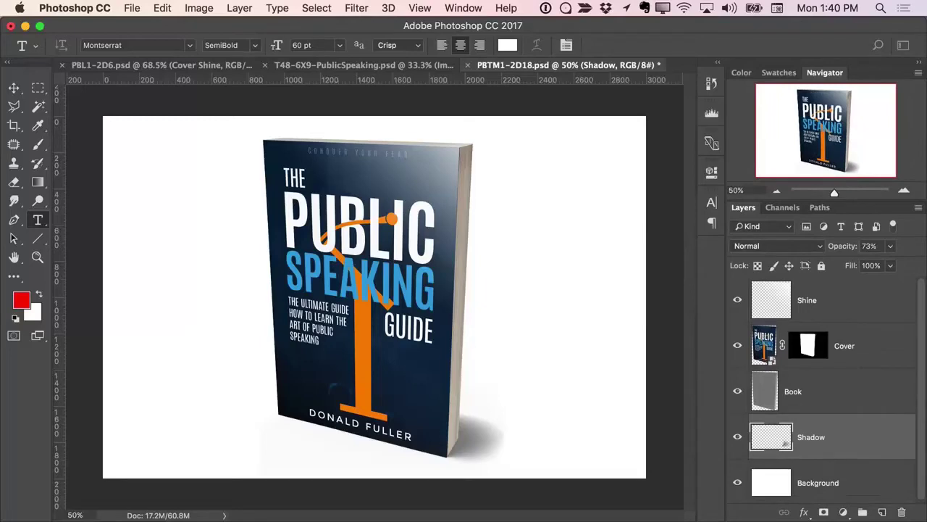
key(super+Tab)
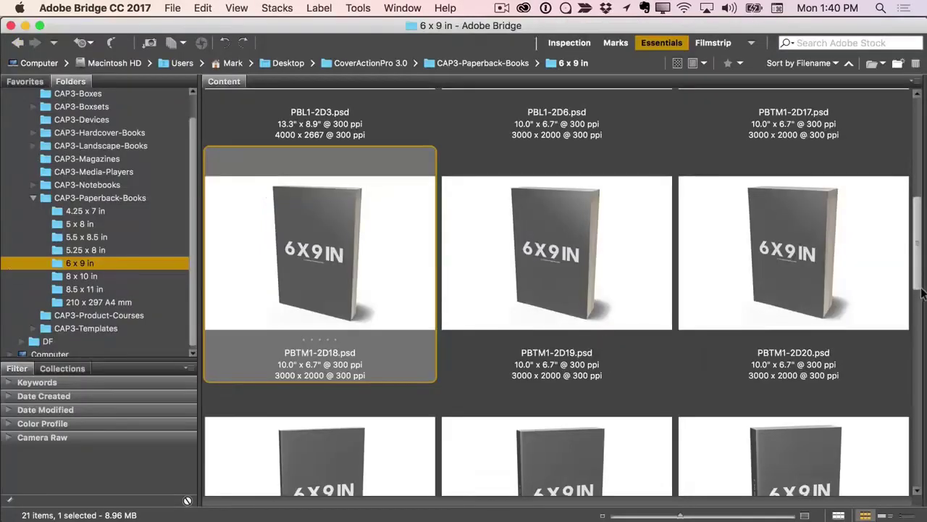
- Open the T02-5X8-Business podcast cover template from CAP3-Templates in Photoshop
drag(916, 276, 850, 291)
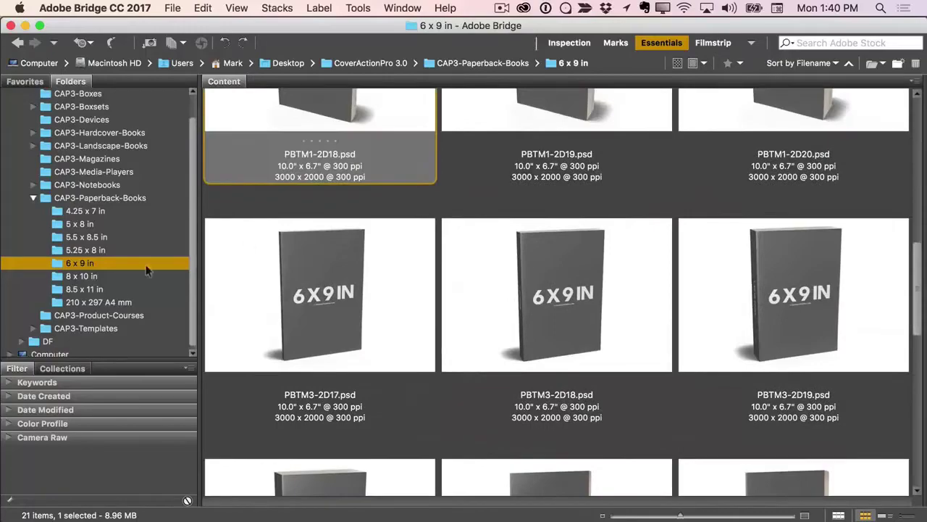
click(96, 328)
mouse_move(913, 117)
mouse_down()
mouse_move(915, 279)
mouse_move(916, 106)
mouse_up()
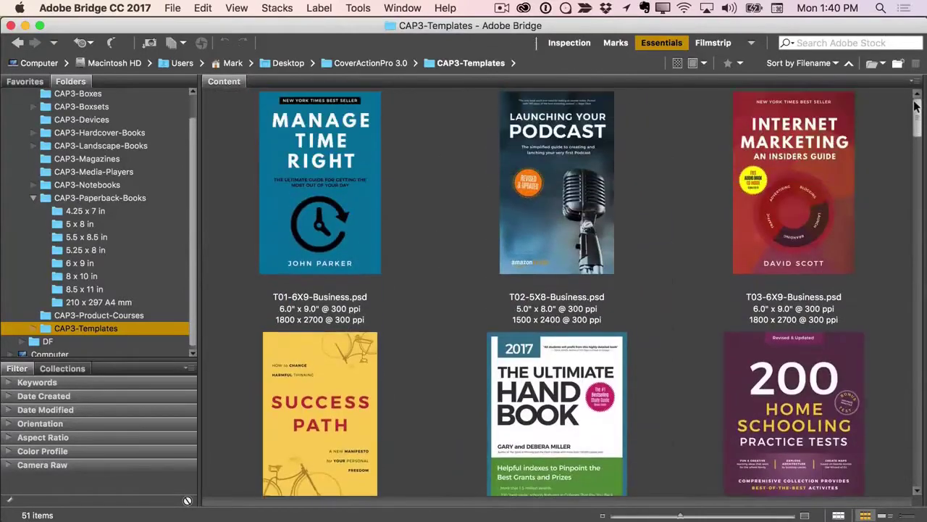
right_click(536, 137)
mouse_move(577, 155)
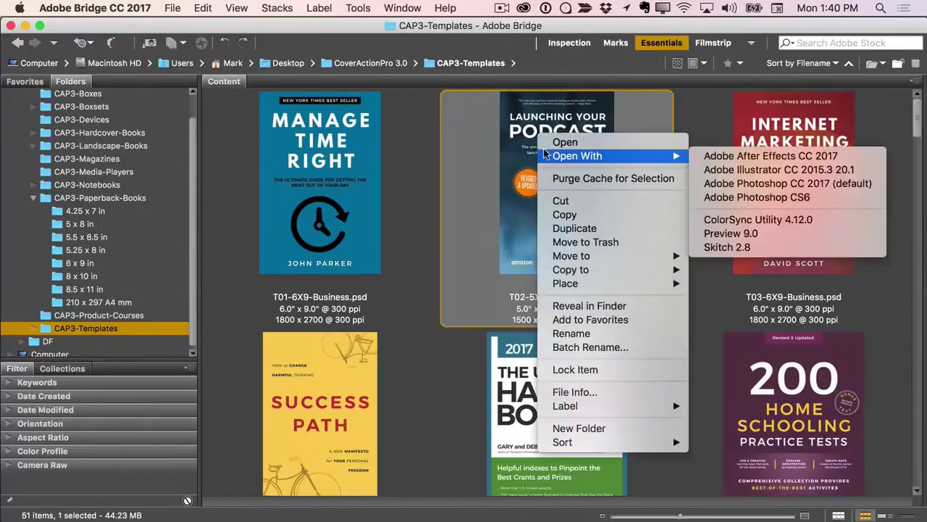
click(773, 184)
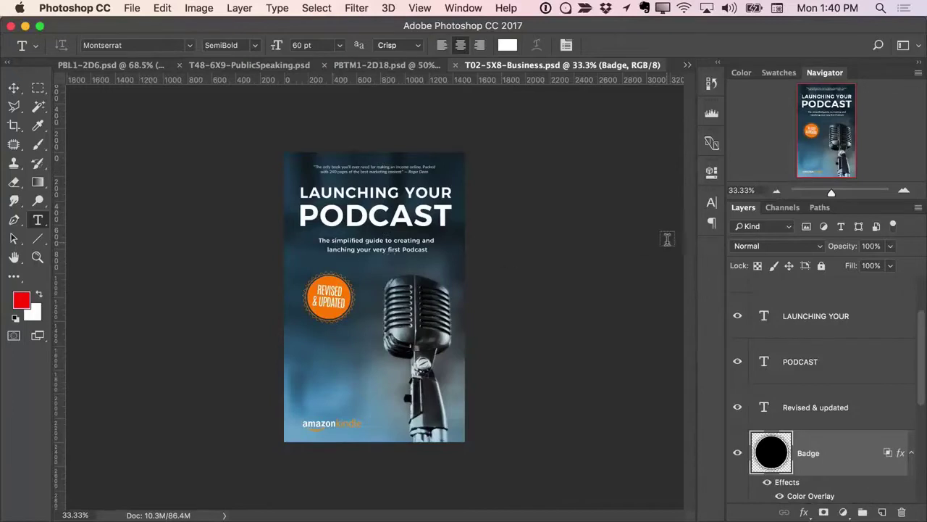
- Open PBTM1-2D7.psd from the 5 x 8 in paperback folder in Photoshop
scroll(666, 241, up, 3)
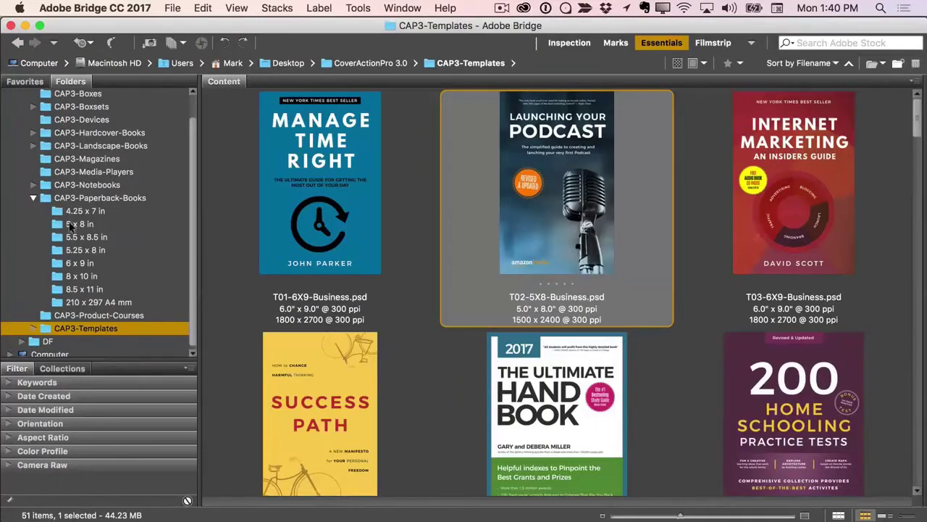
click(78, 224)
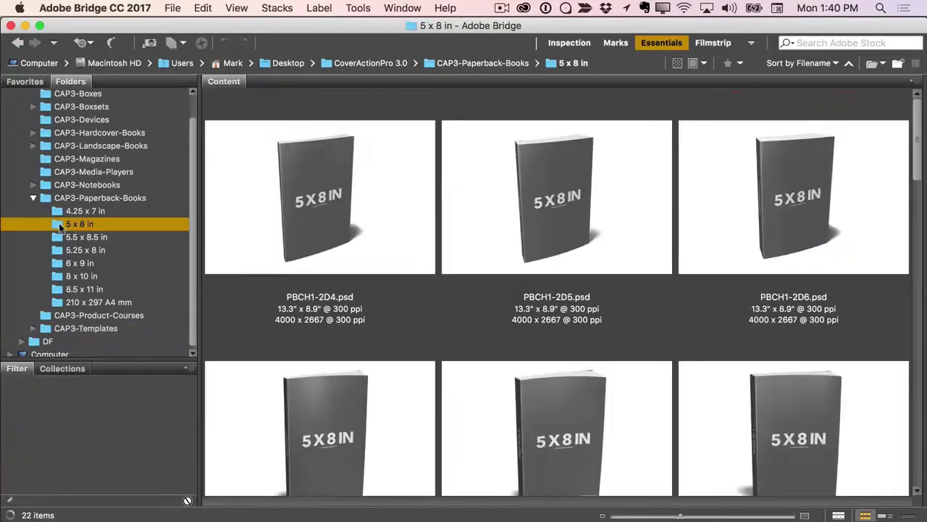
drag(911, 154, 915, 239)
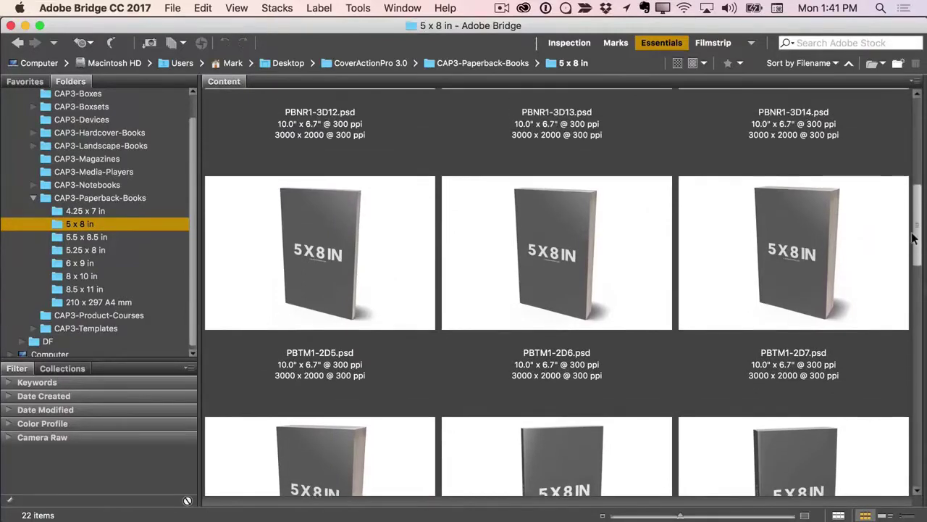
click(793, 231)
right_click(794, 230)
mouse_move(812, 222)
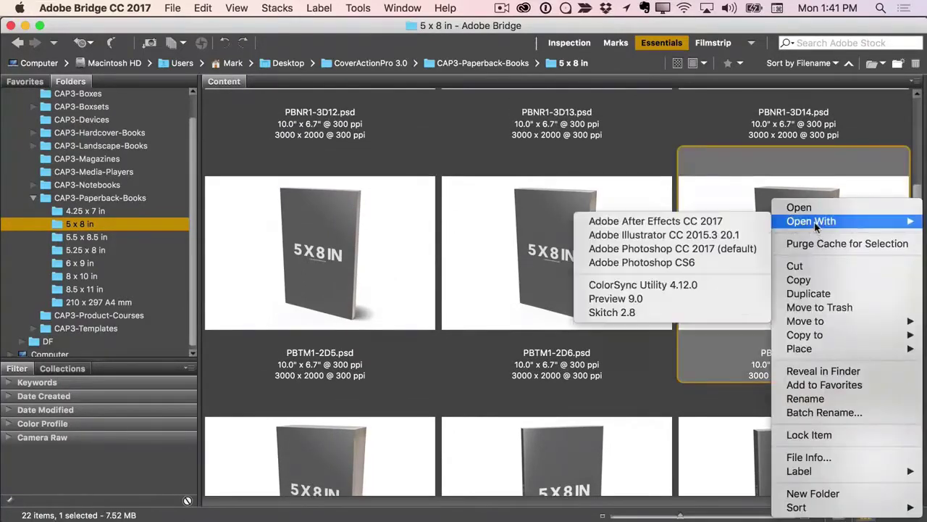
click(709, 248)
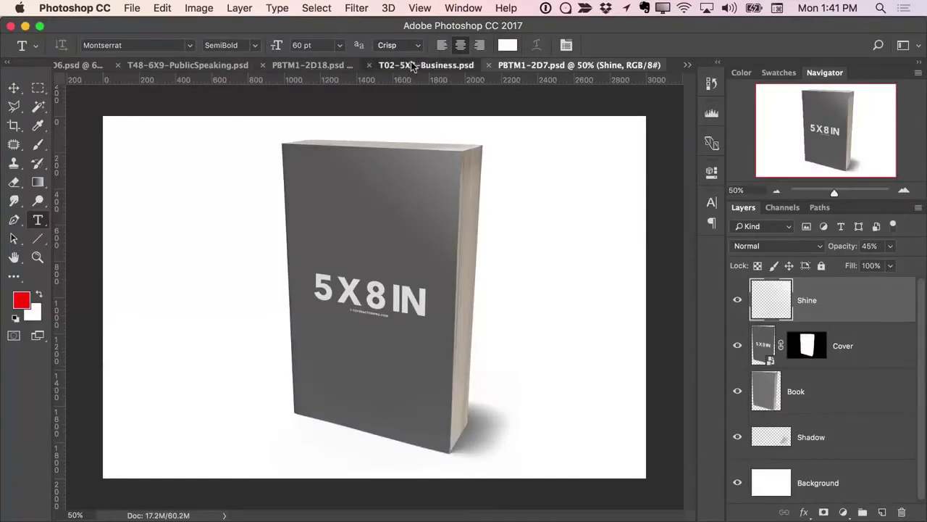
- Replace the PODCAST title word with WEBSITE on the podcast cover
click(414, 64)
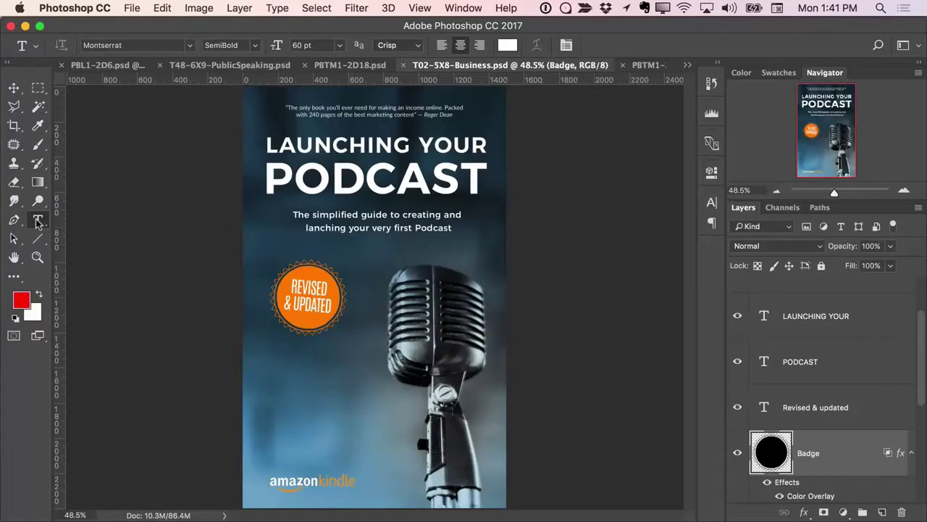
click(334, 178)
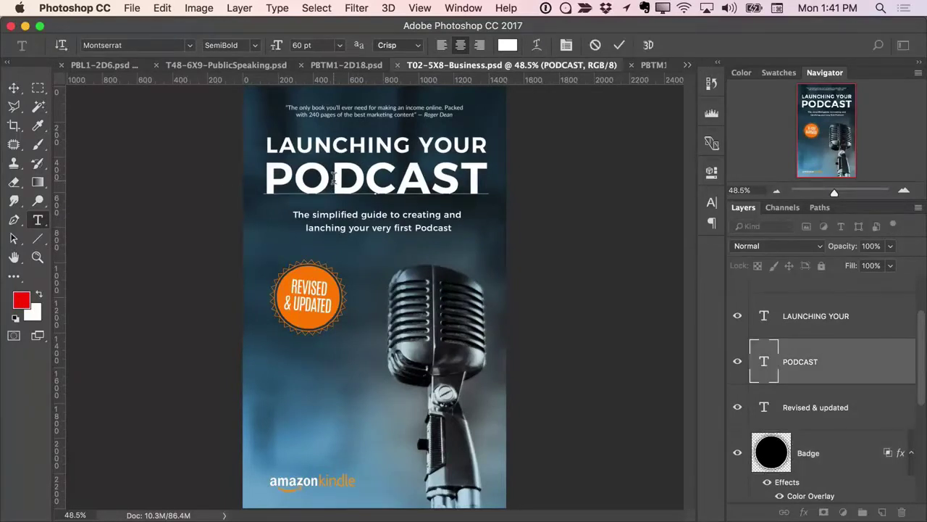
drag(489, 175, 226, 173)
text(BOOK)
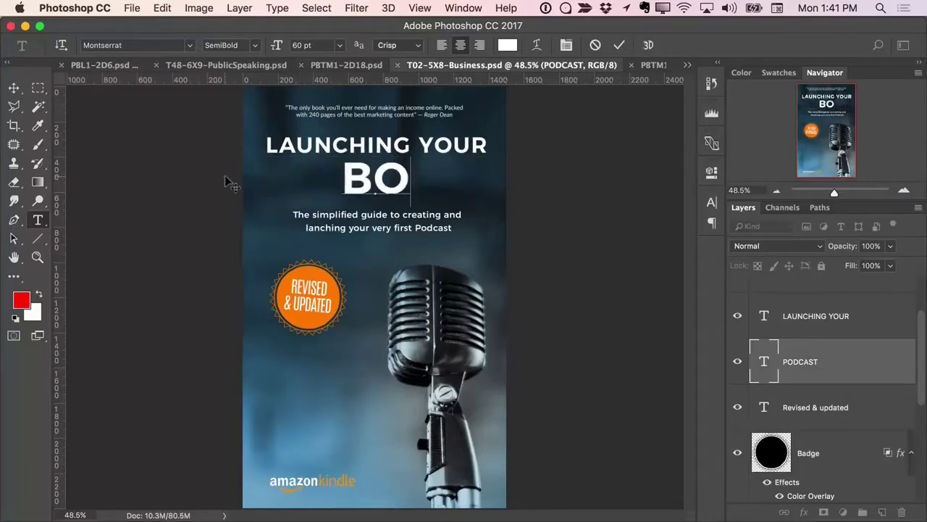
key(BackSpace)
key(BackSpace)
key(BackSpace)
key(BackSpace)
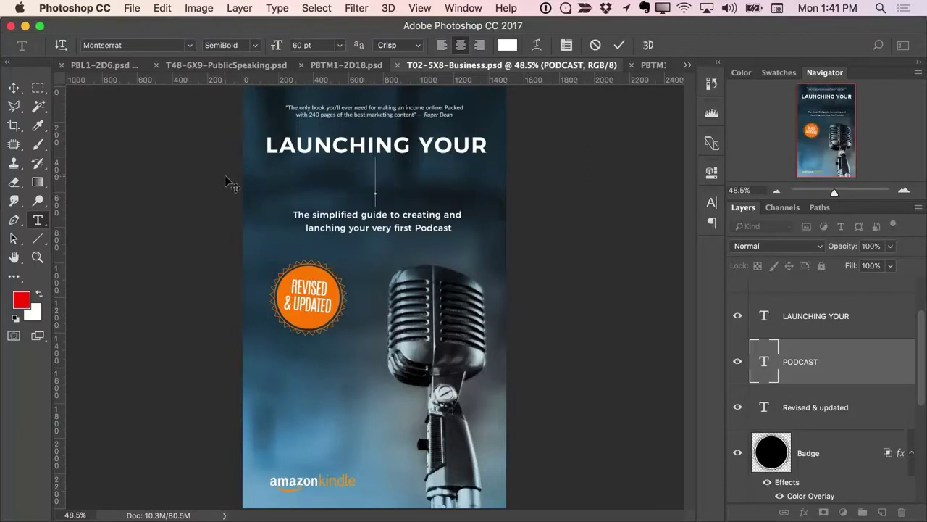
text(SOFTWAR)
key(BackSpace)
key(BackSpace)
key(BackSpace)
key(BackSpace)
key(BackSpace)
key(BackSpace)
key(BackSpace)
text(WEBSITE)
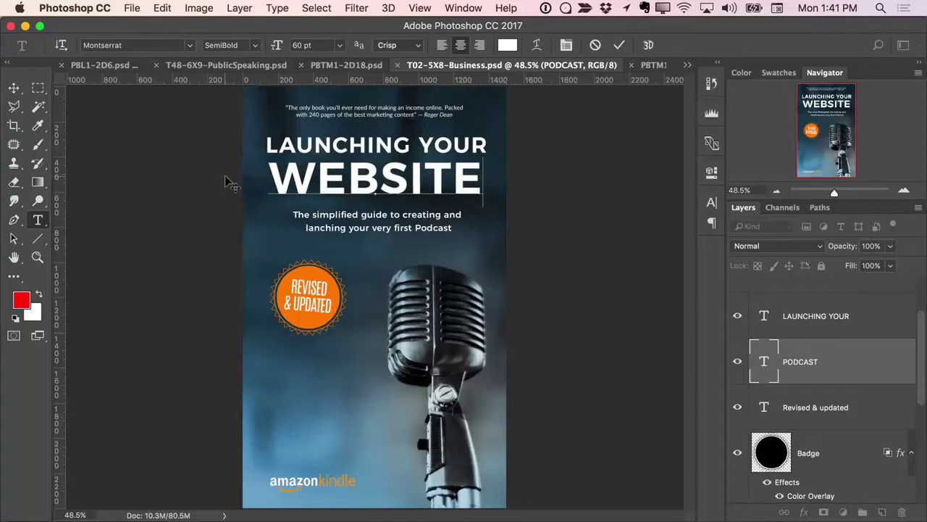
key(super+Return)
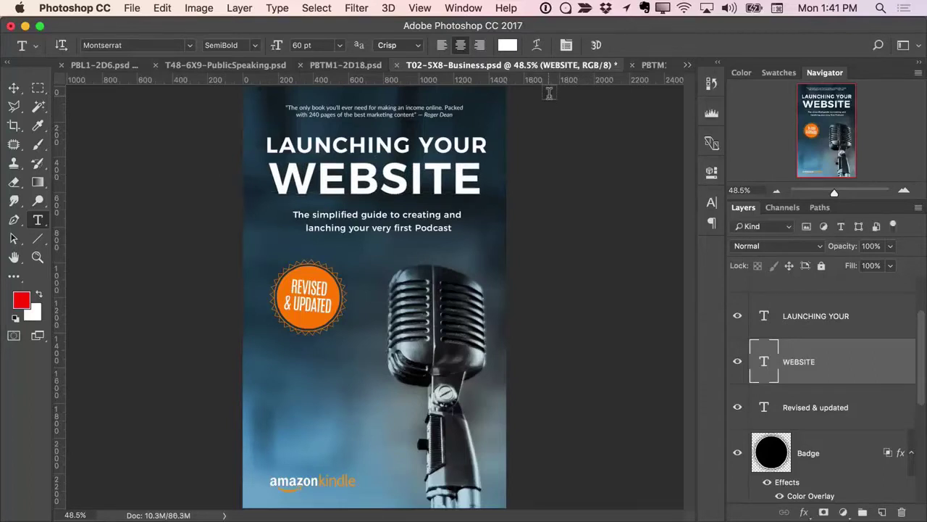
- Leave the subtitle text unchanged and switch to the Move tool
click(369, 213)
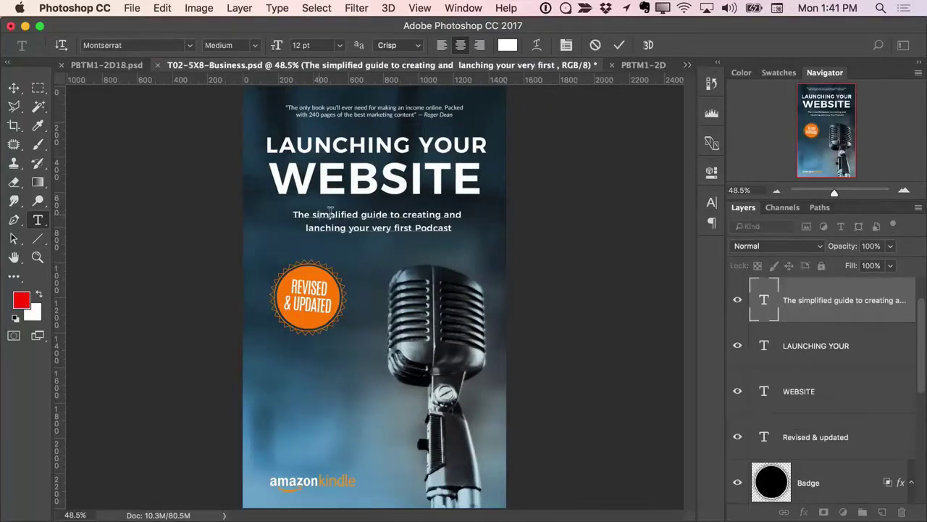
drag(319, 214, 452, 229)
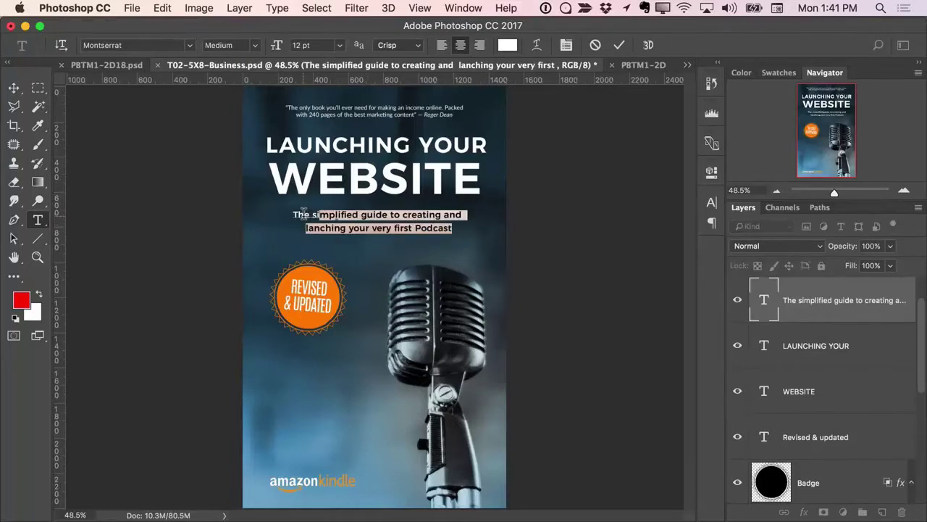
click(595, 45)
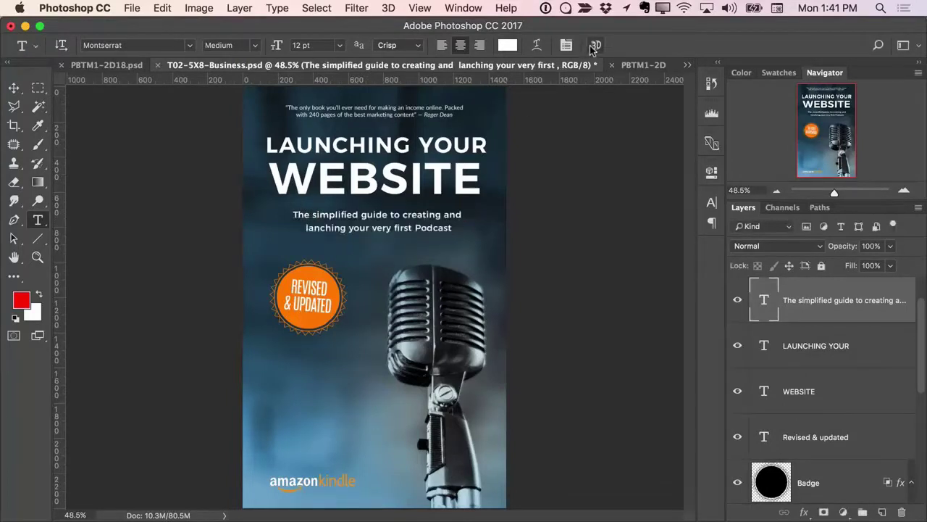
click(412, 7)
click(356, 7)
click(14, 88)
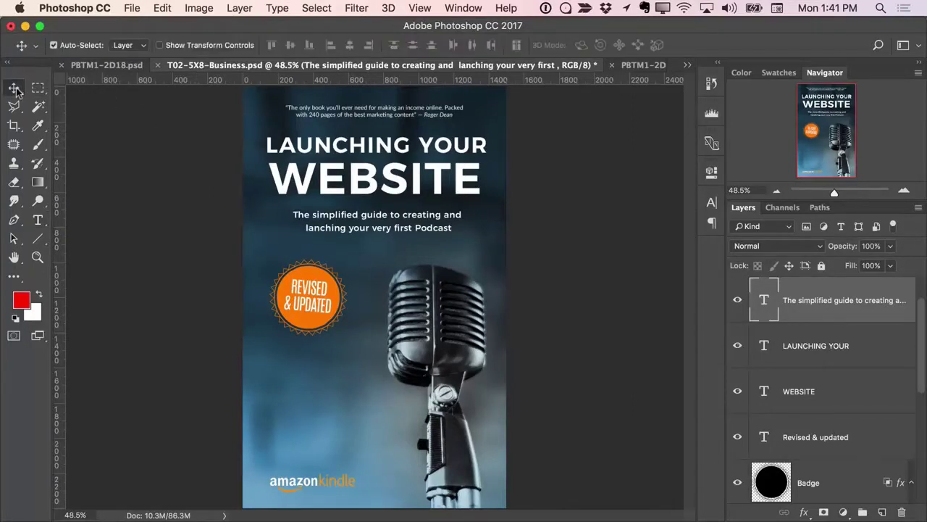
- Select the Badge layer and open its Color Overlay layer style settings
right_click(309, 275)
click(316, 278)
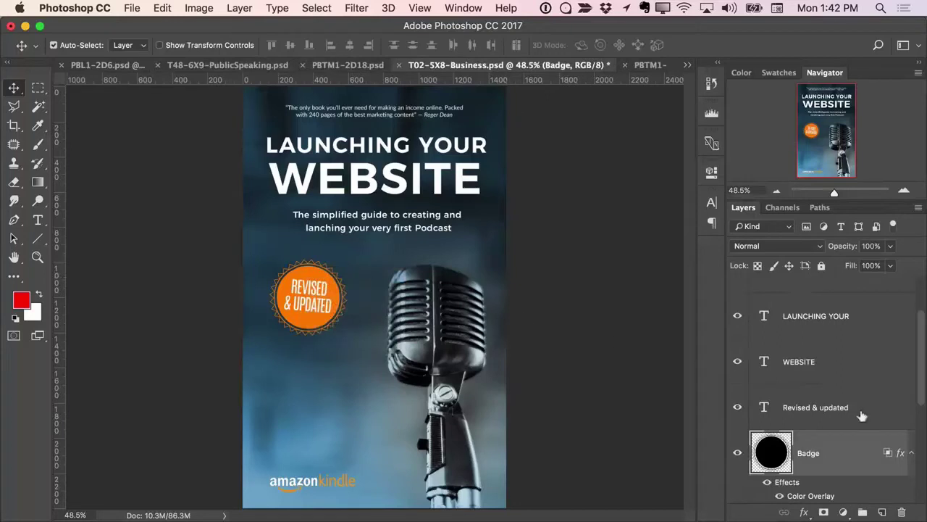
drag(921, 385, 922, 415)
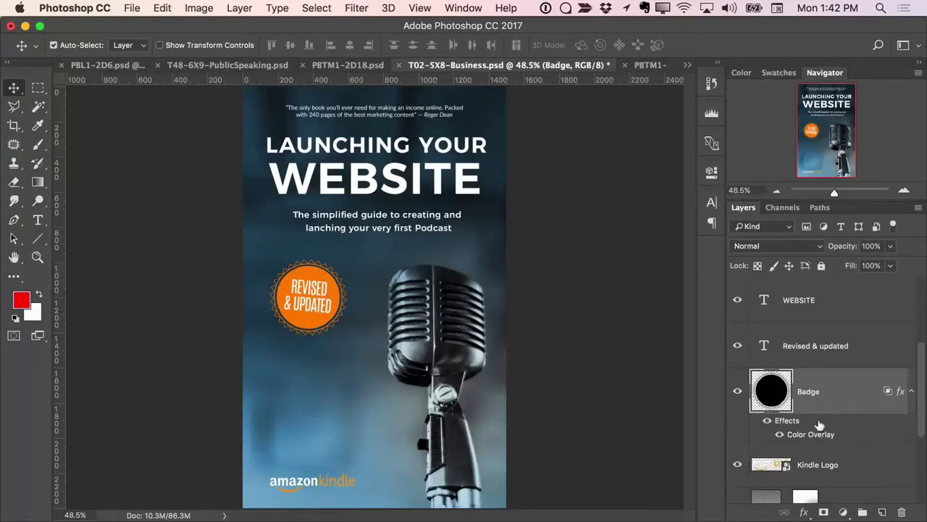
double_click(813, 436)
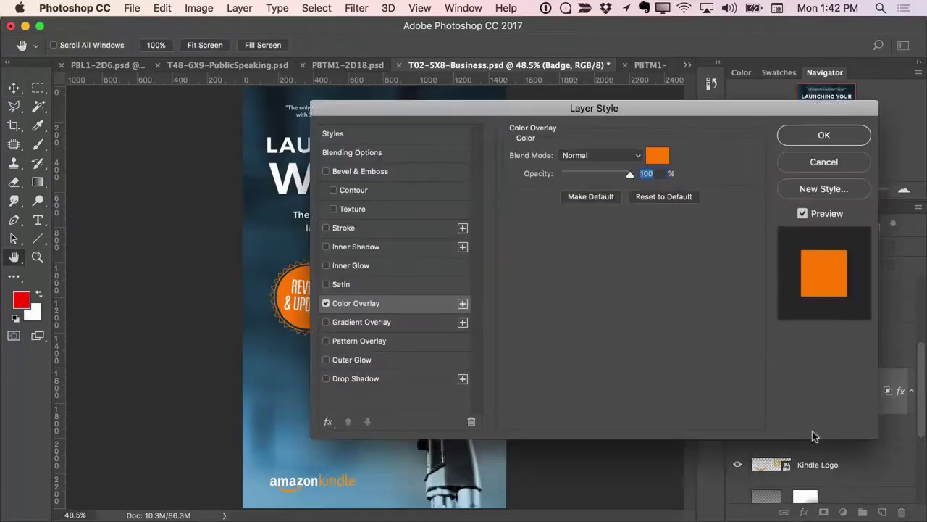
drag(595, 106, 658, 110)
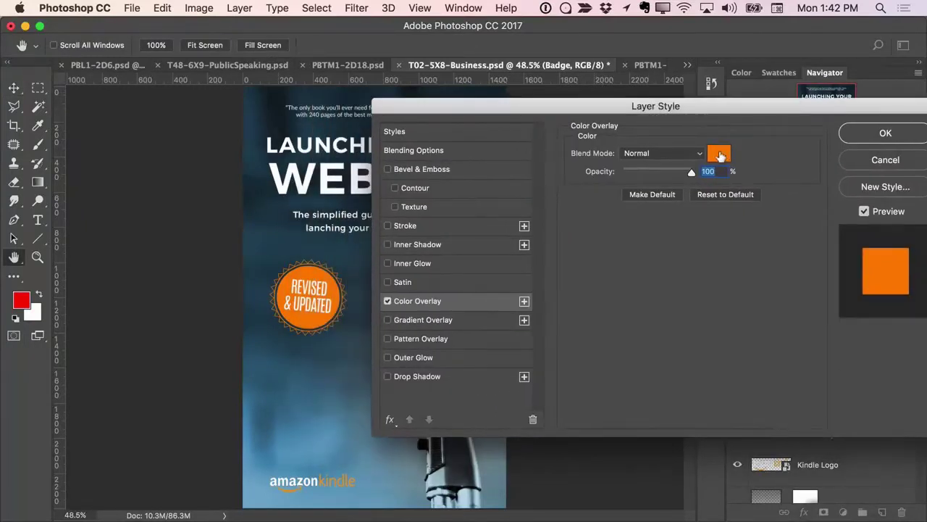
- Change the badge's Color Overlay colour from orange to a bright blue
click(719, 153)
click(685, 250)
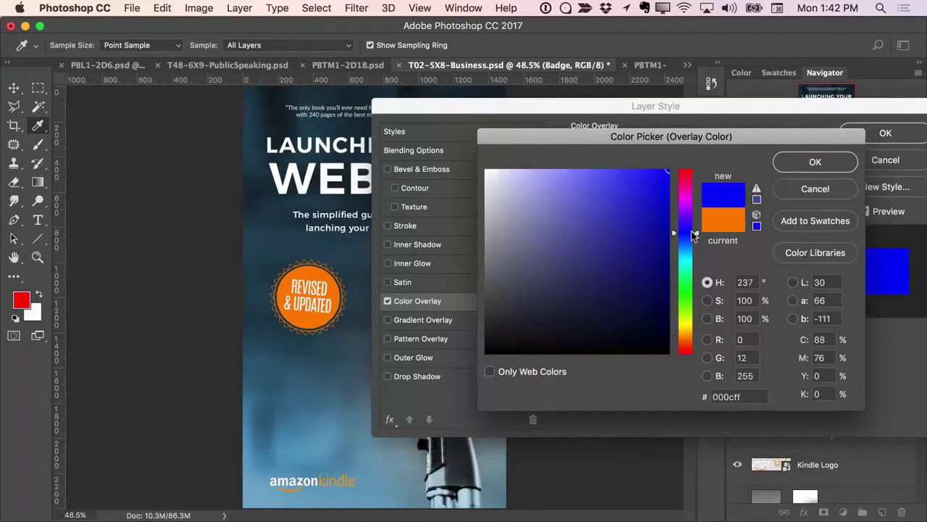
click(685, 243)
click(614, 208)
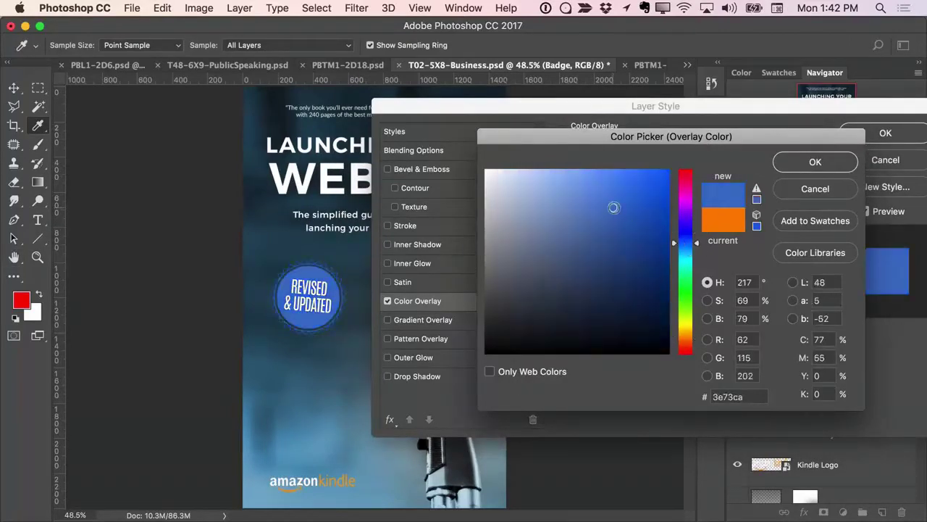
click(624, 190)
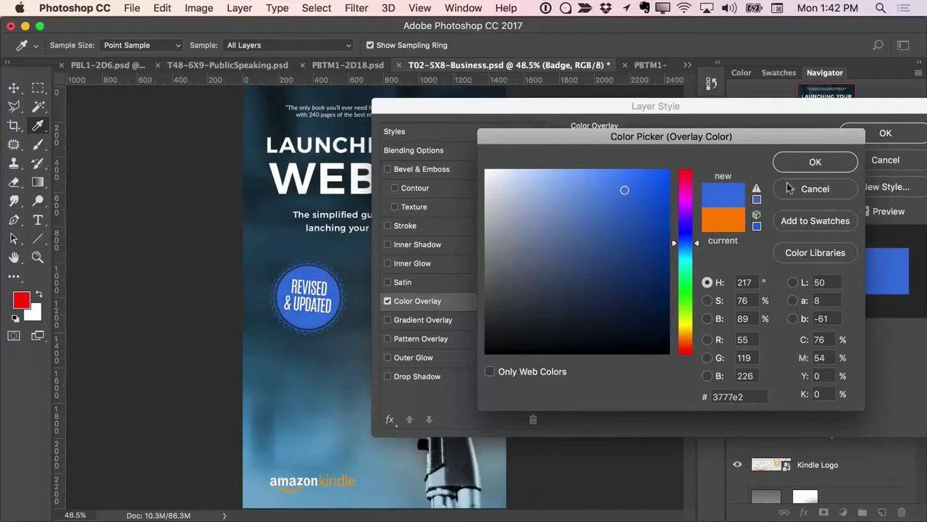
click(816, 162)
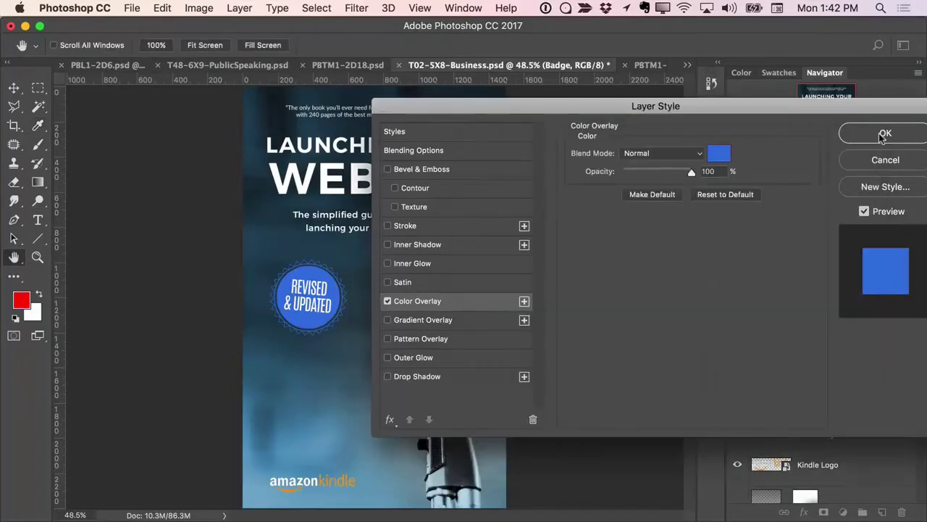
click(884, 135)
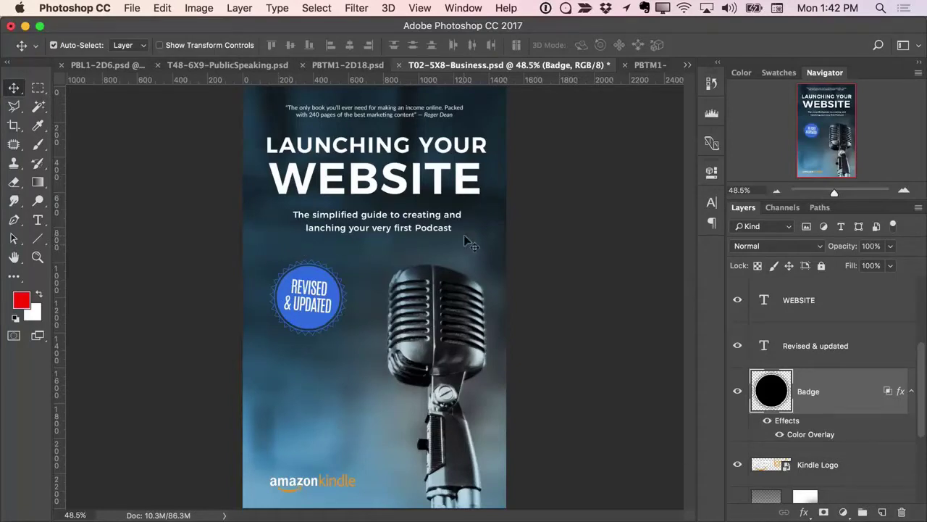
- Revert to the orange-badge PODCAST cover, select all and copy it merged
key(super+shift+z)
key(super+shift+z)
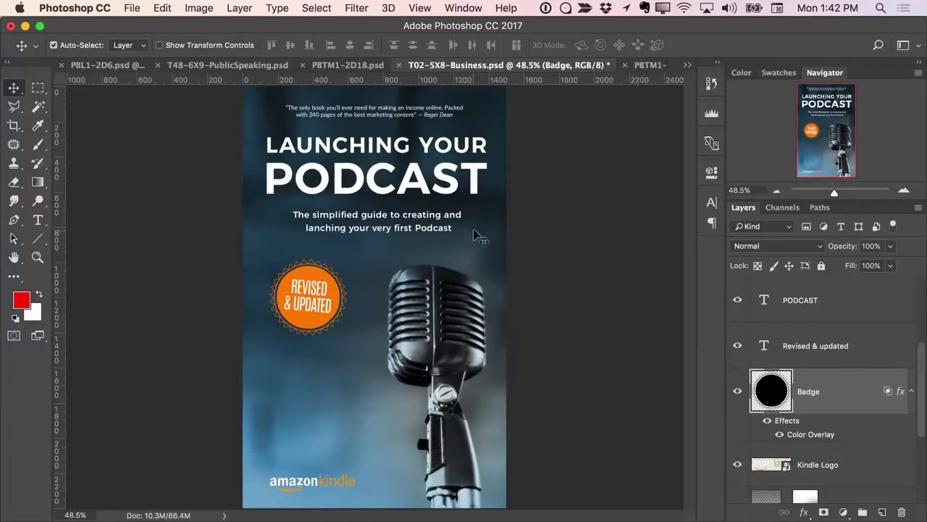
click(642, 67)
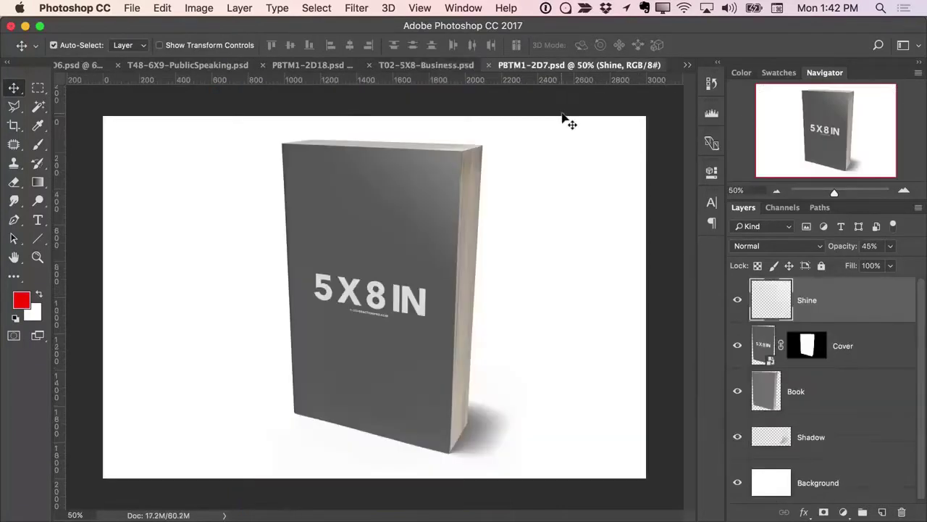
click(425, 67)
click(317, 8)
click(318, 26)
click(161, 12)
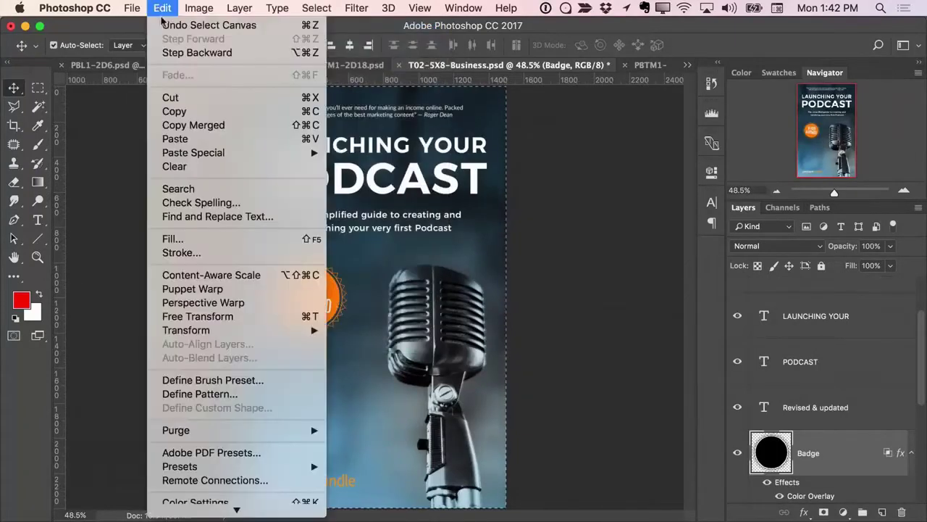
click(190, 125)
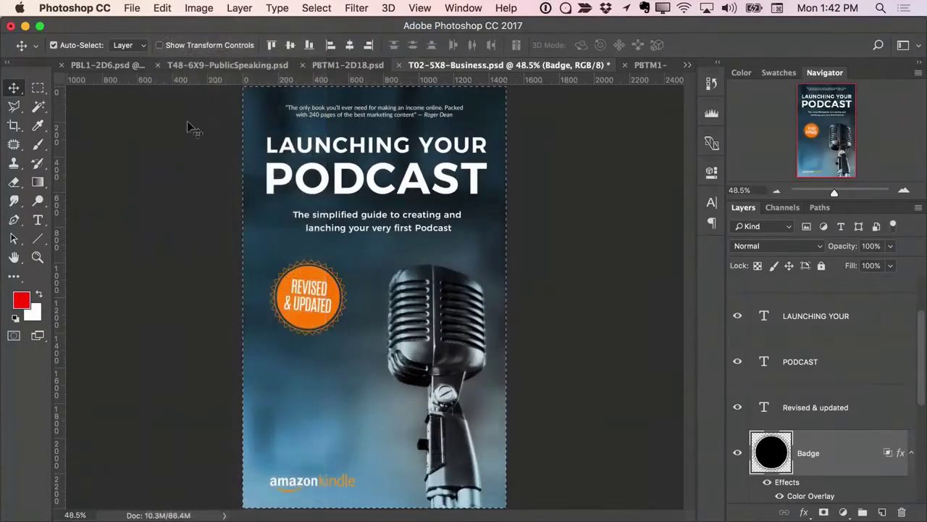
- Paste the podcast cover into the 5X8 mockup's Cover smart object and save it
click(652, 65)
click(866, 347)
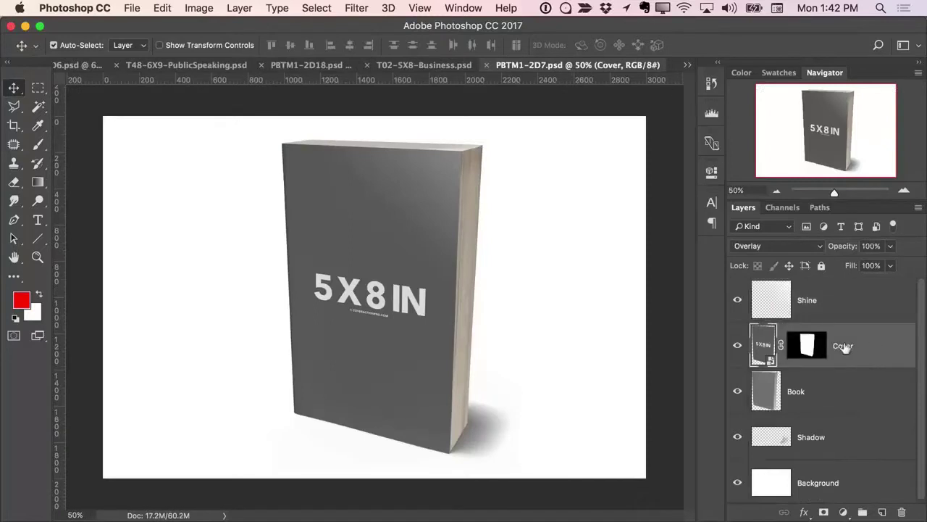
double_click(770, 357)
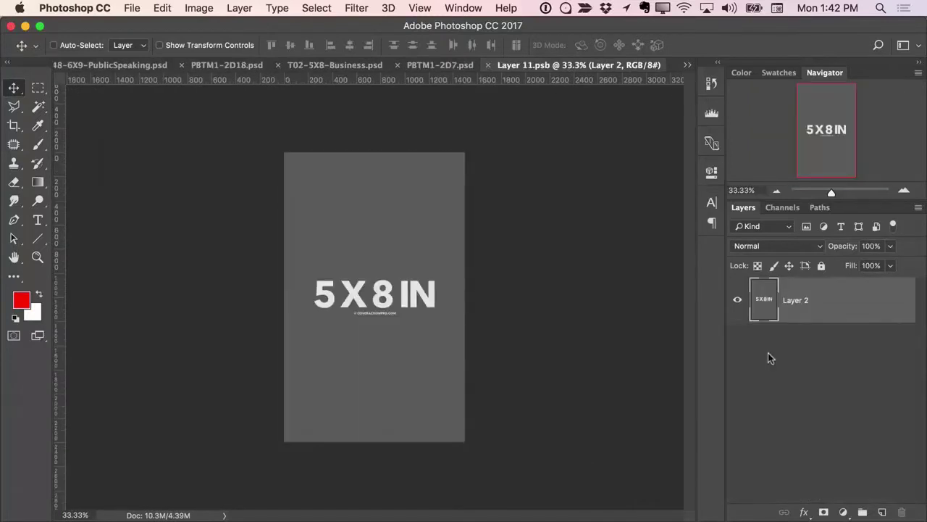
key(super+v)
click(481, 64)
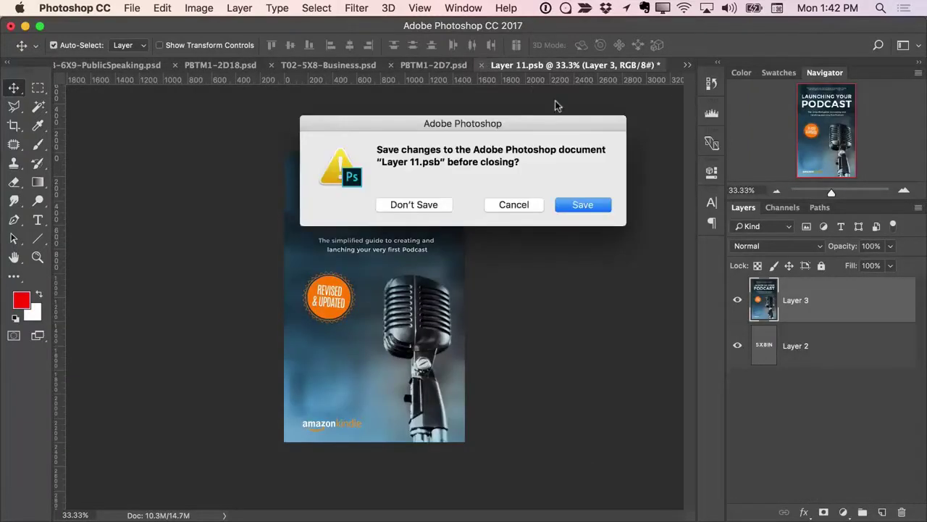
click(579, 204)
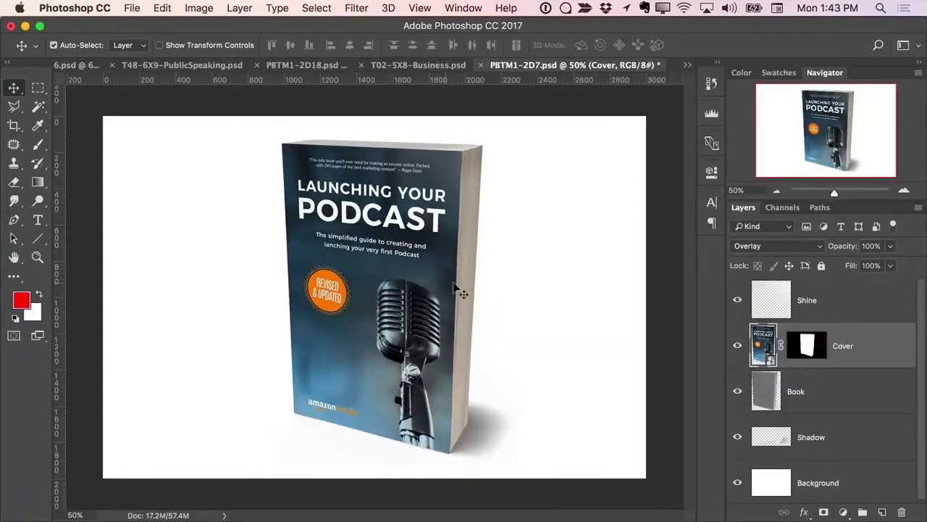
- Set the Shine layer's opacity from 45% to 100%
click(842, 297)
click(892, 246)
drag(879, 264, 919, 268)
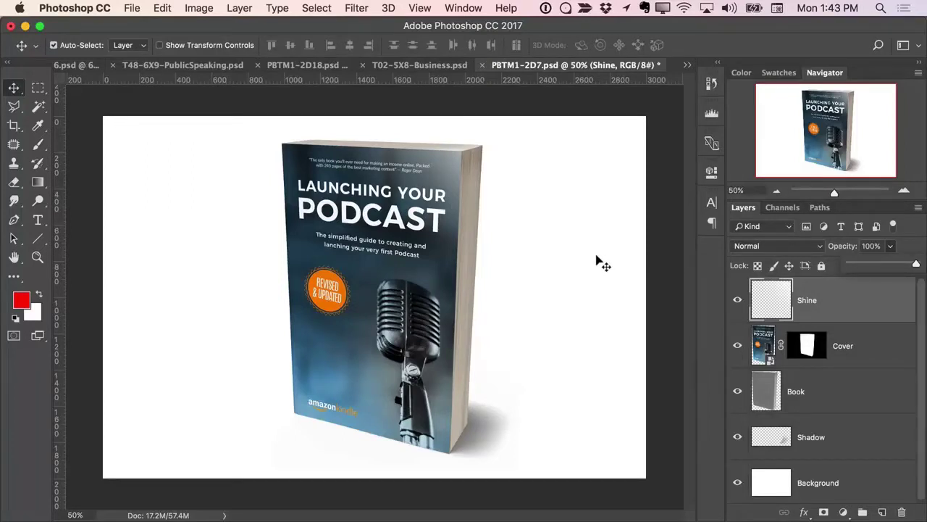
click(606, 234)
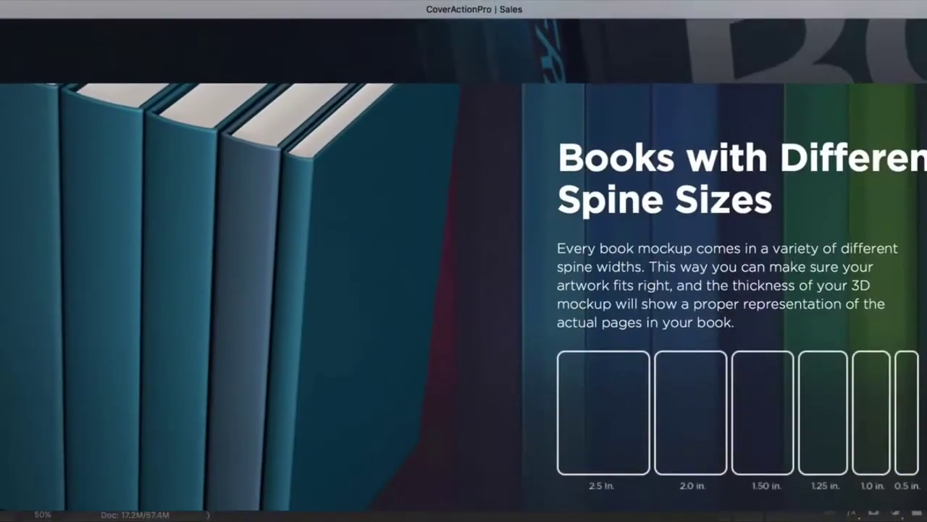
- Scroll down to the Landscape Books size list and highlight A4
scroll(464, 264, down, 3)
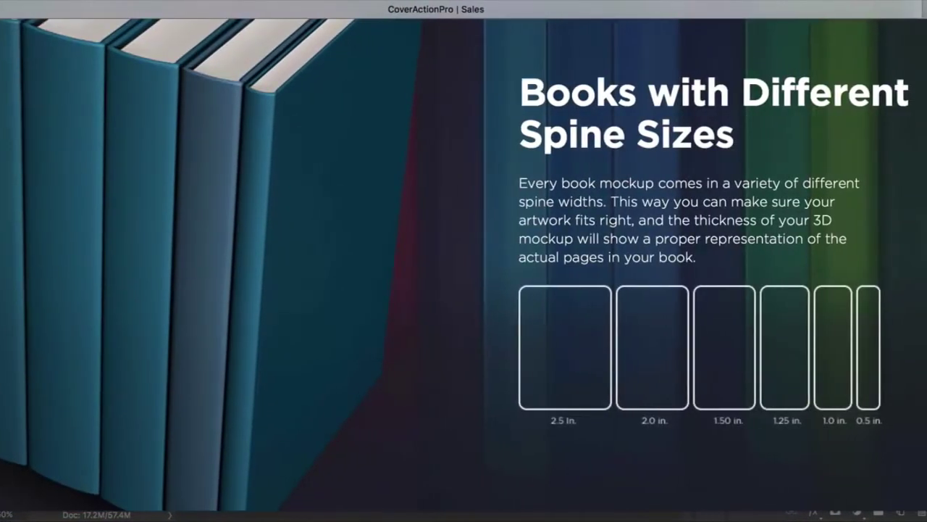
scroll(464, 265, down, 10)
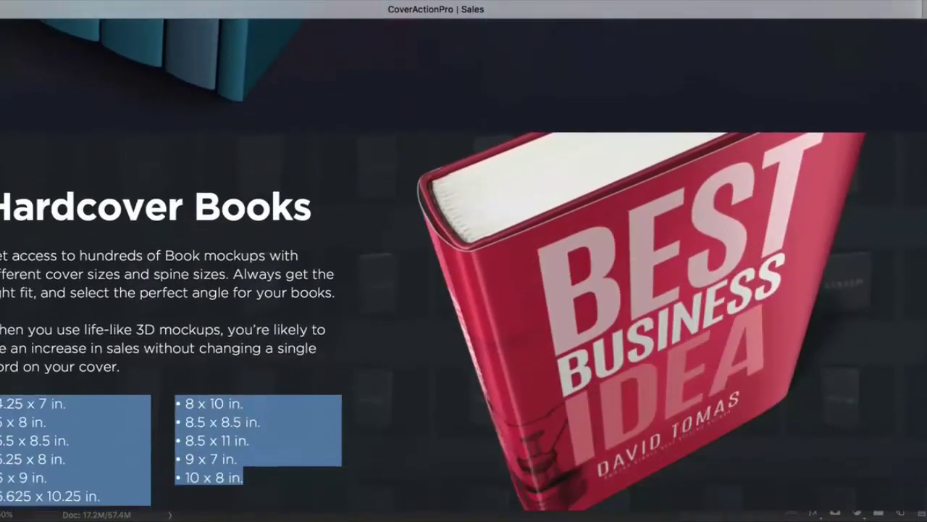
scroll(463, 264, down, 1)
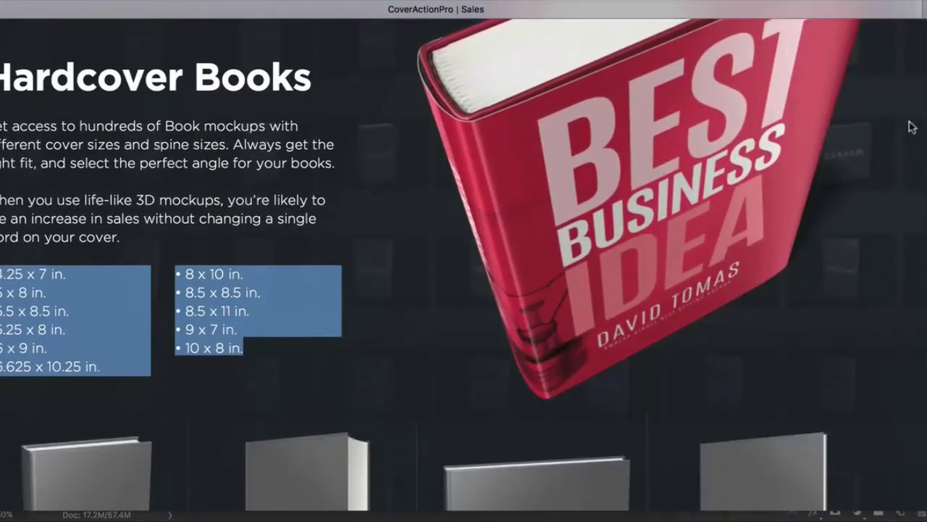
click(447, 224)
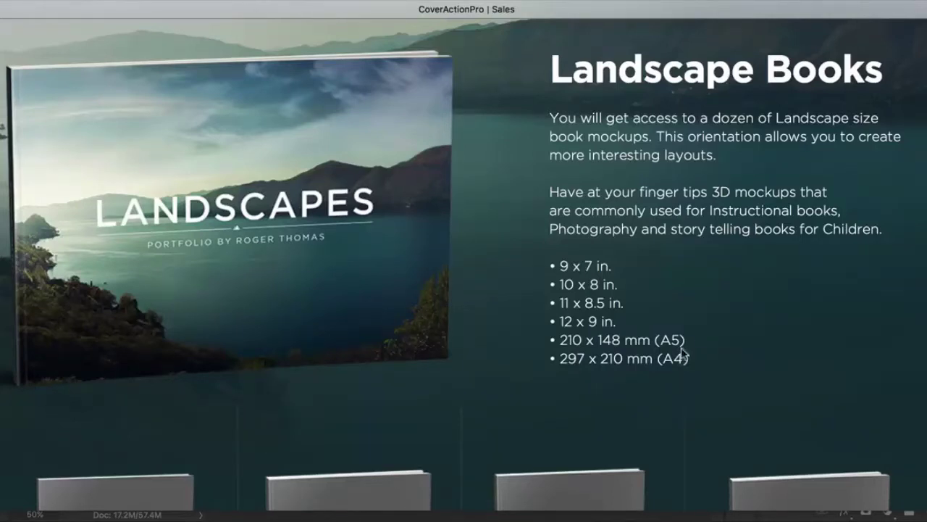
drag(682, 339, 657, 358)
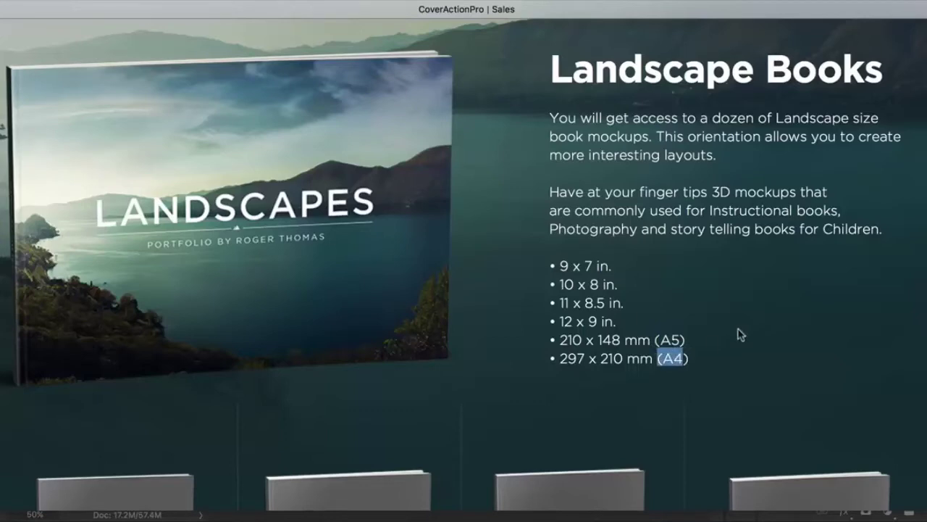